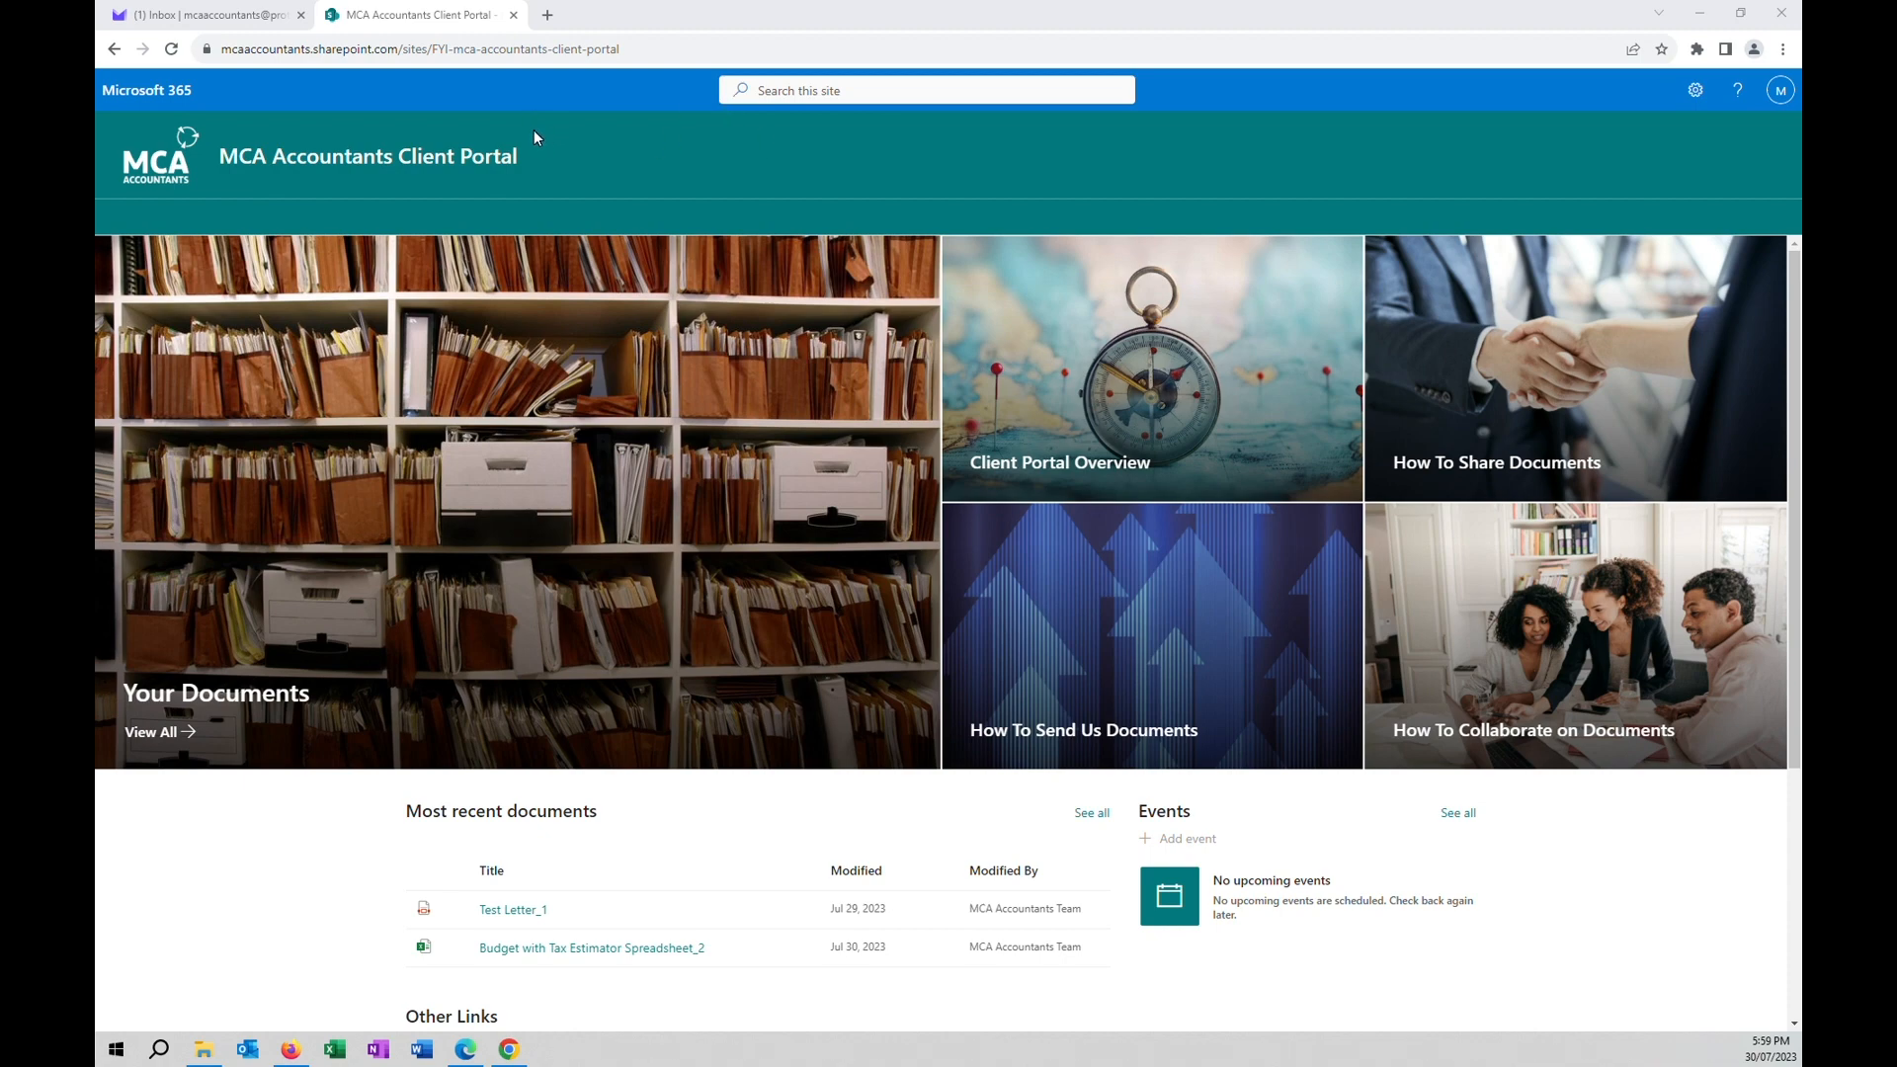
Open the 'Document to Co-Edit in Client Portal' email in Proton Mail and confirm opening its budget spreadsheet link.
{"action": "left_click", "coordinate": [203, 15]}
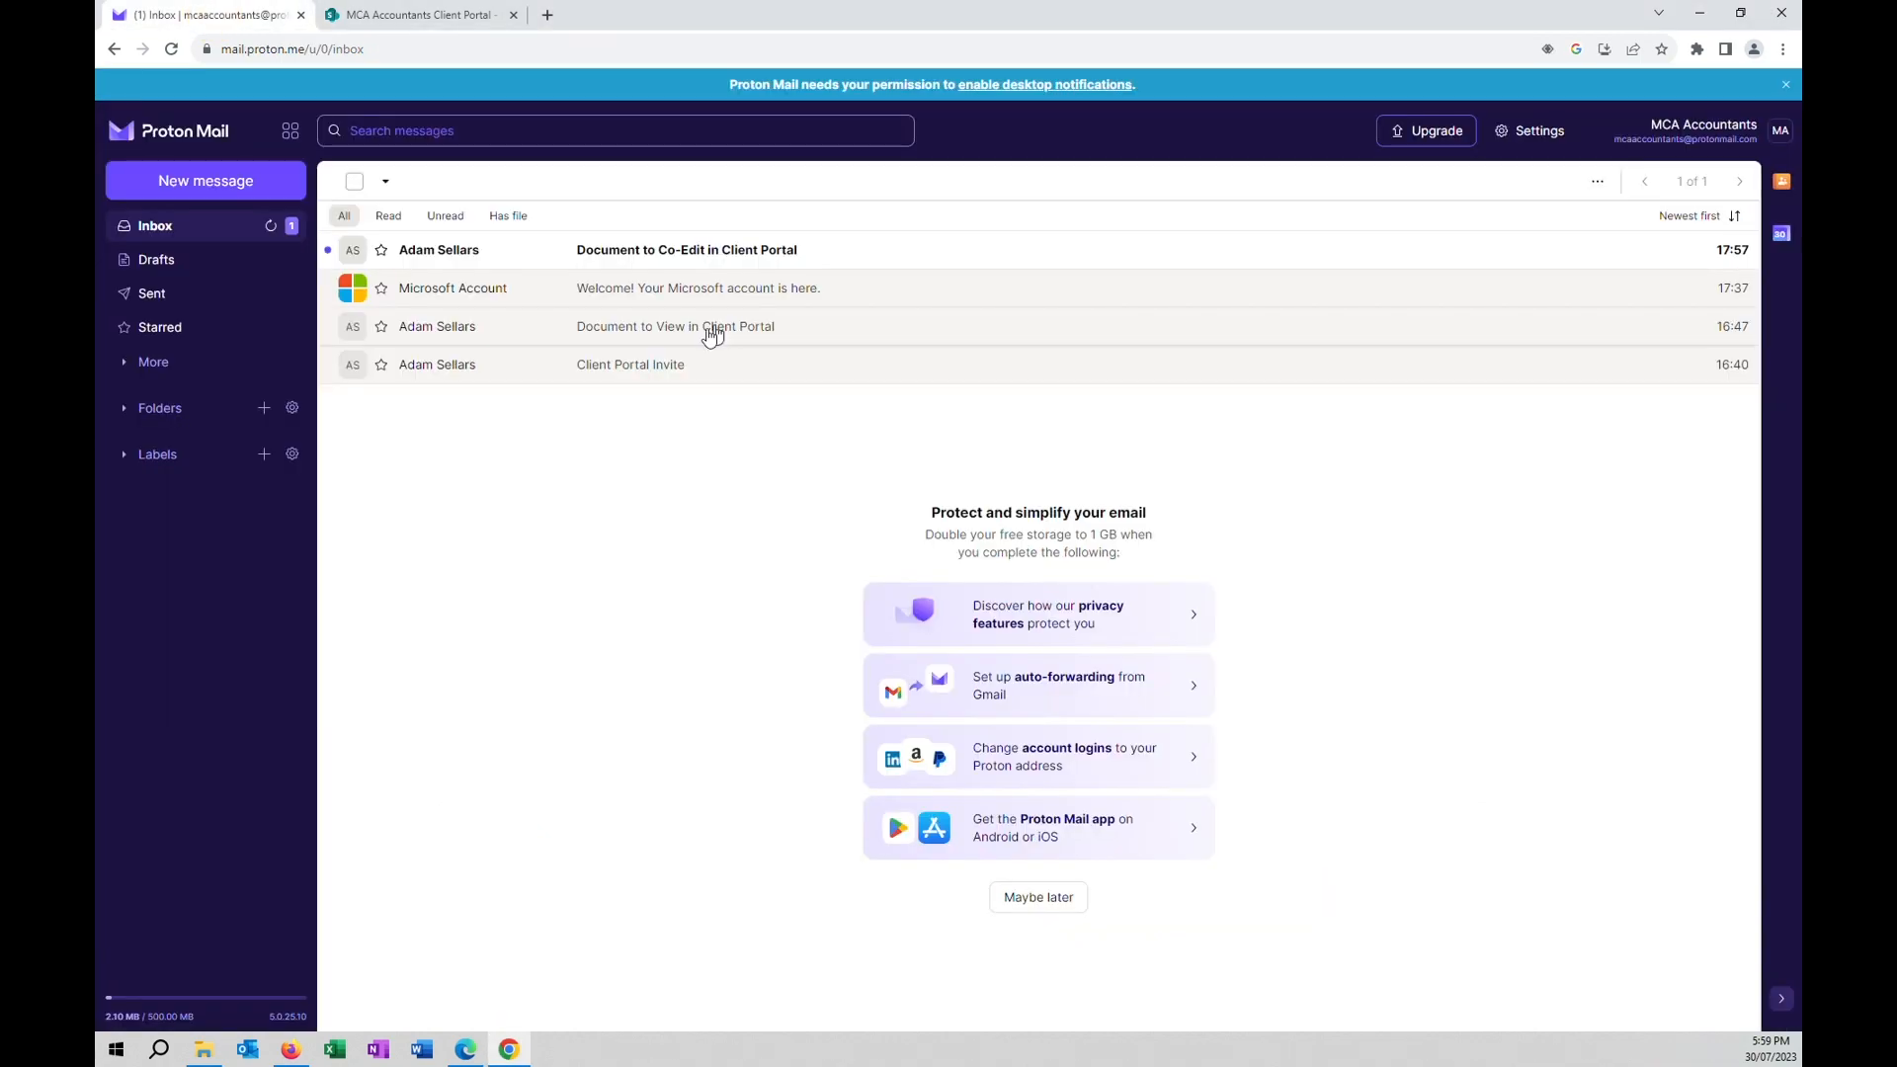
{"action": "left_click", "coordinate": [679, 252]}
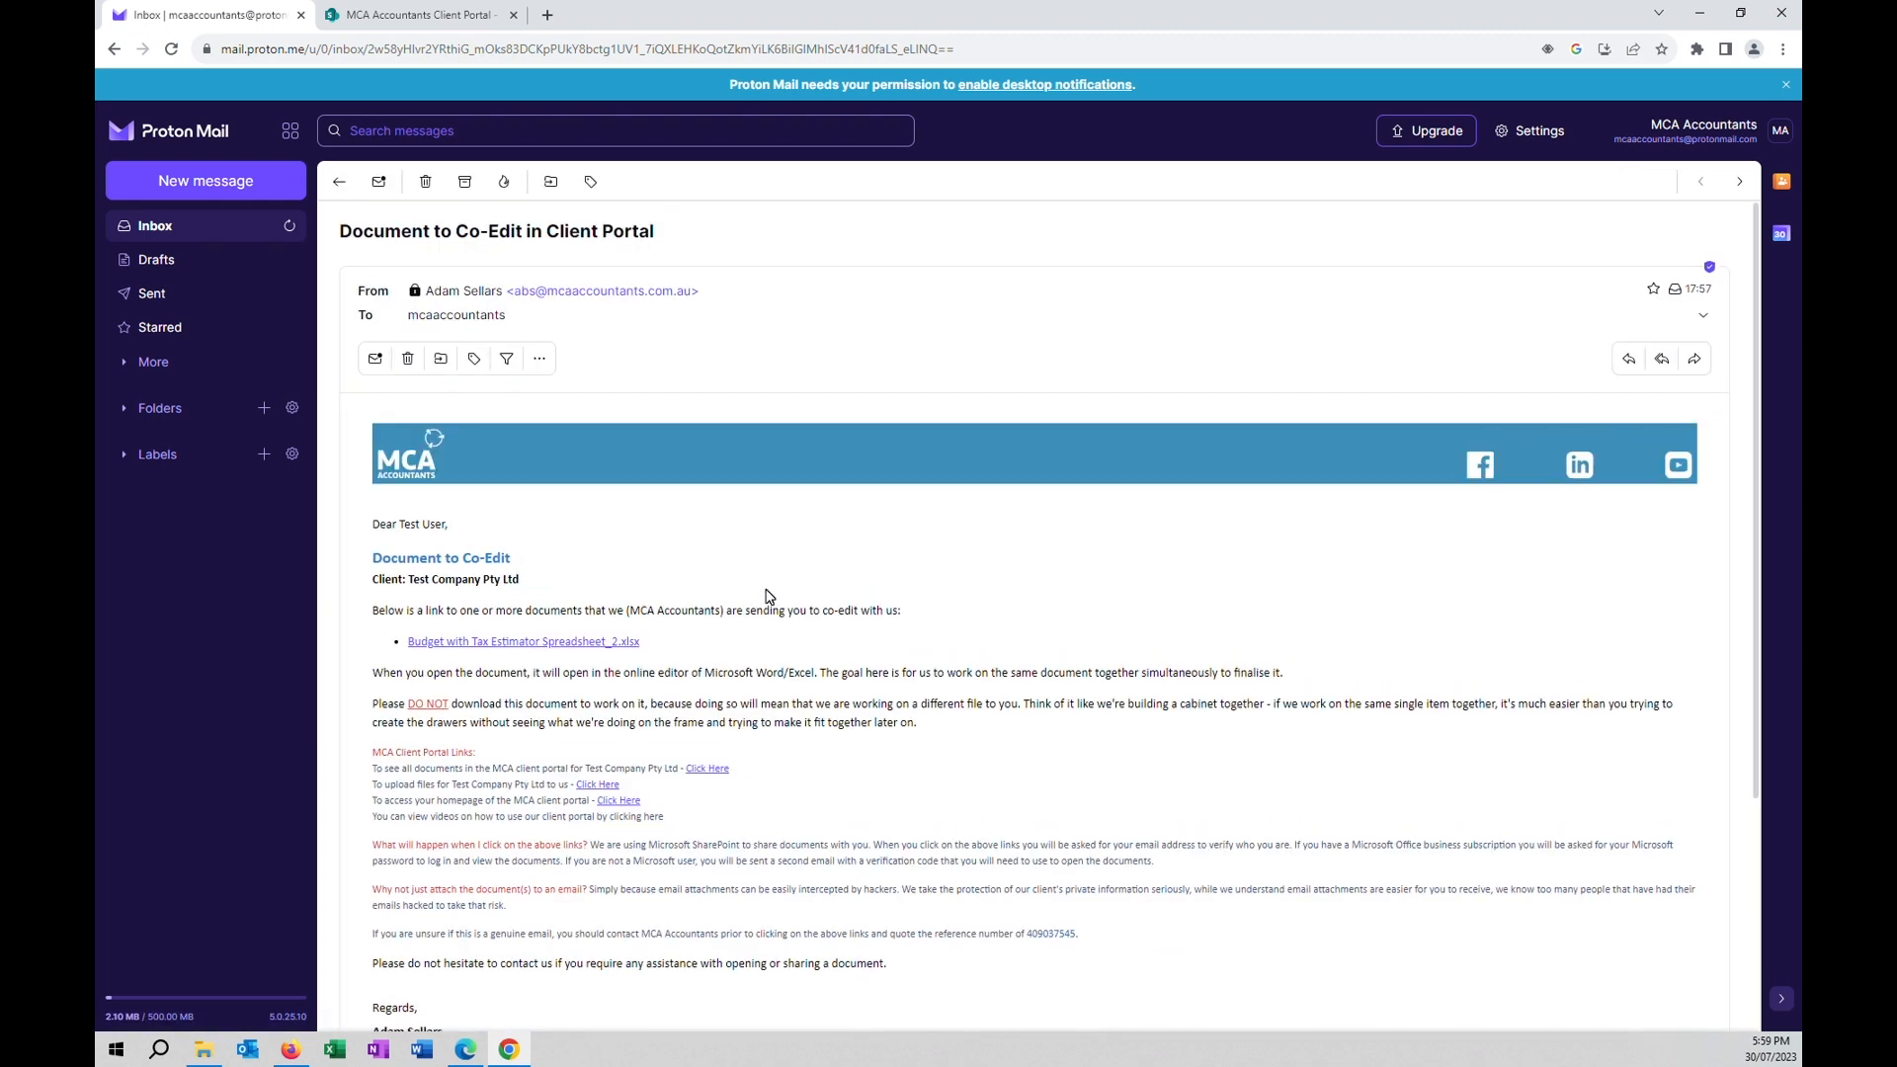
{"action": "left_click", "coordinate": [560, 644]}
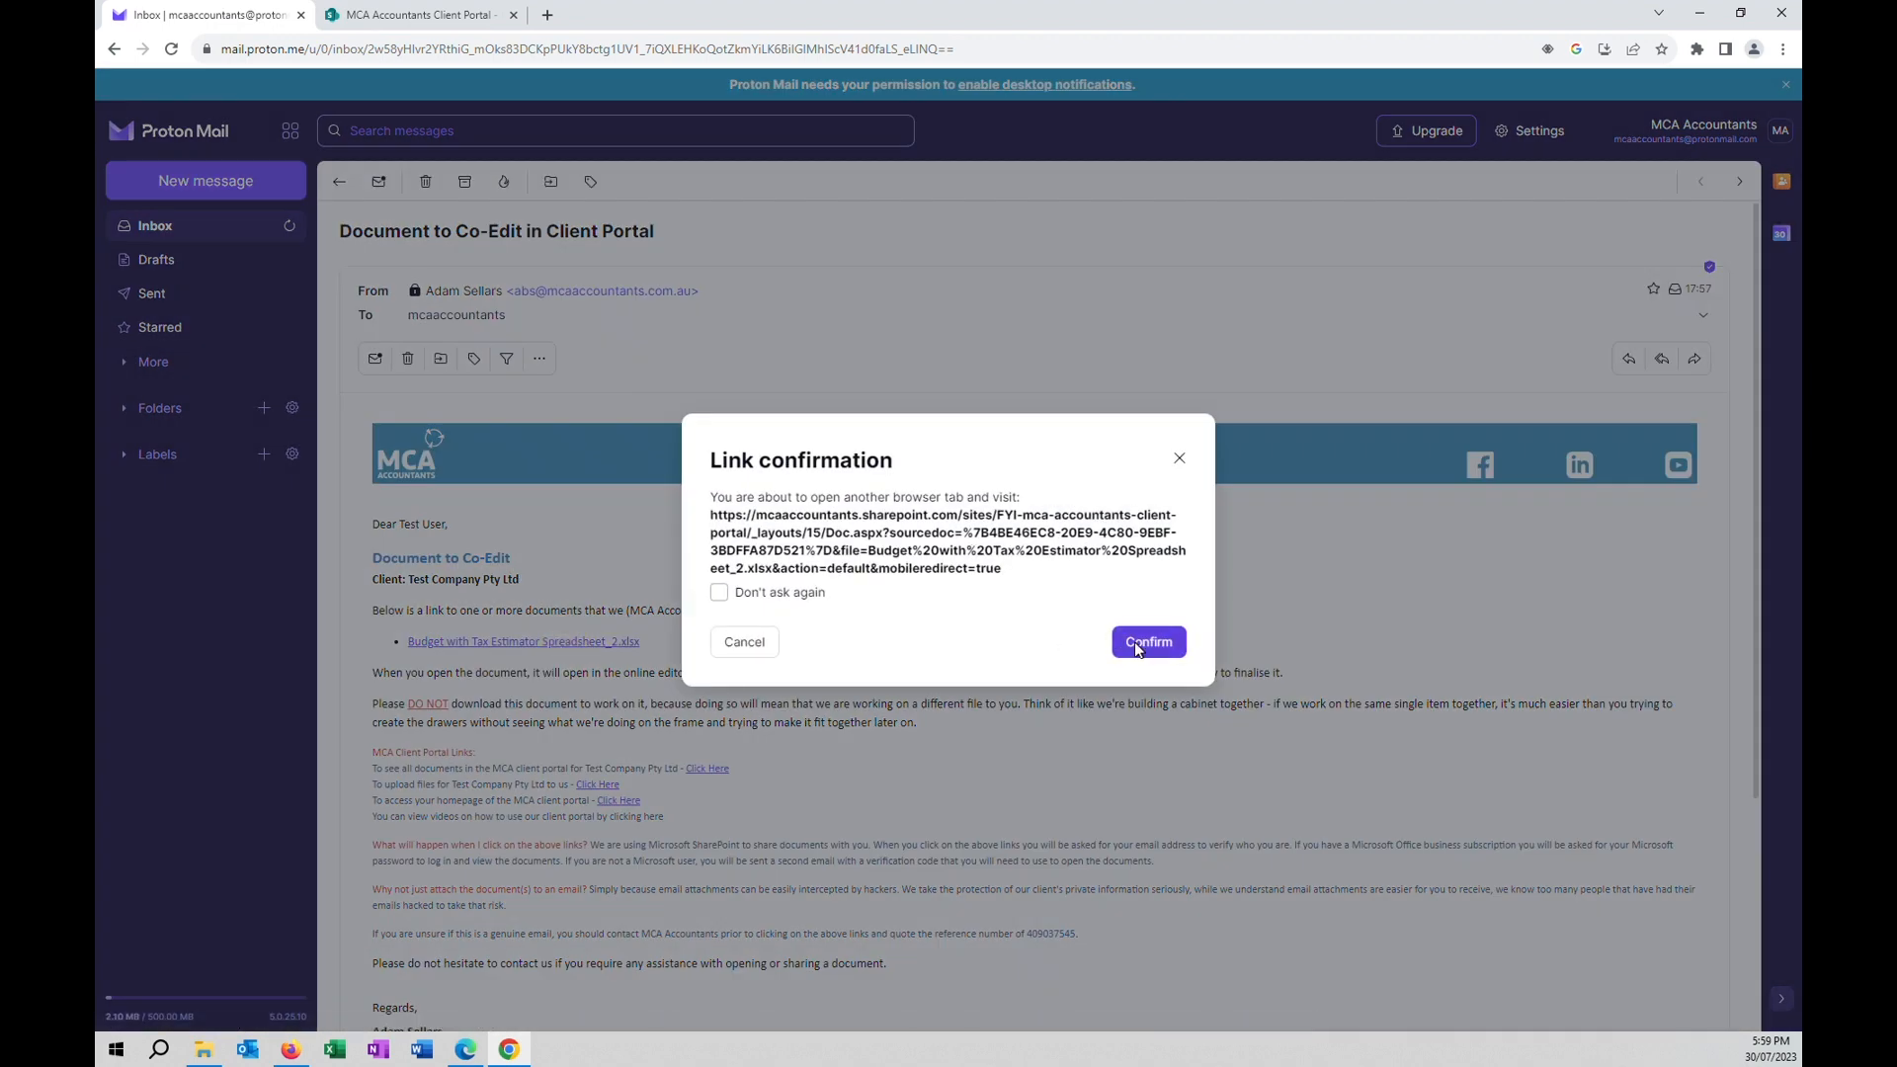
{"action": "left_click", "coordinate": [1137, 644]}
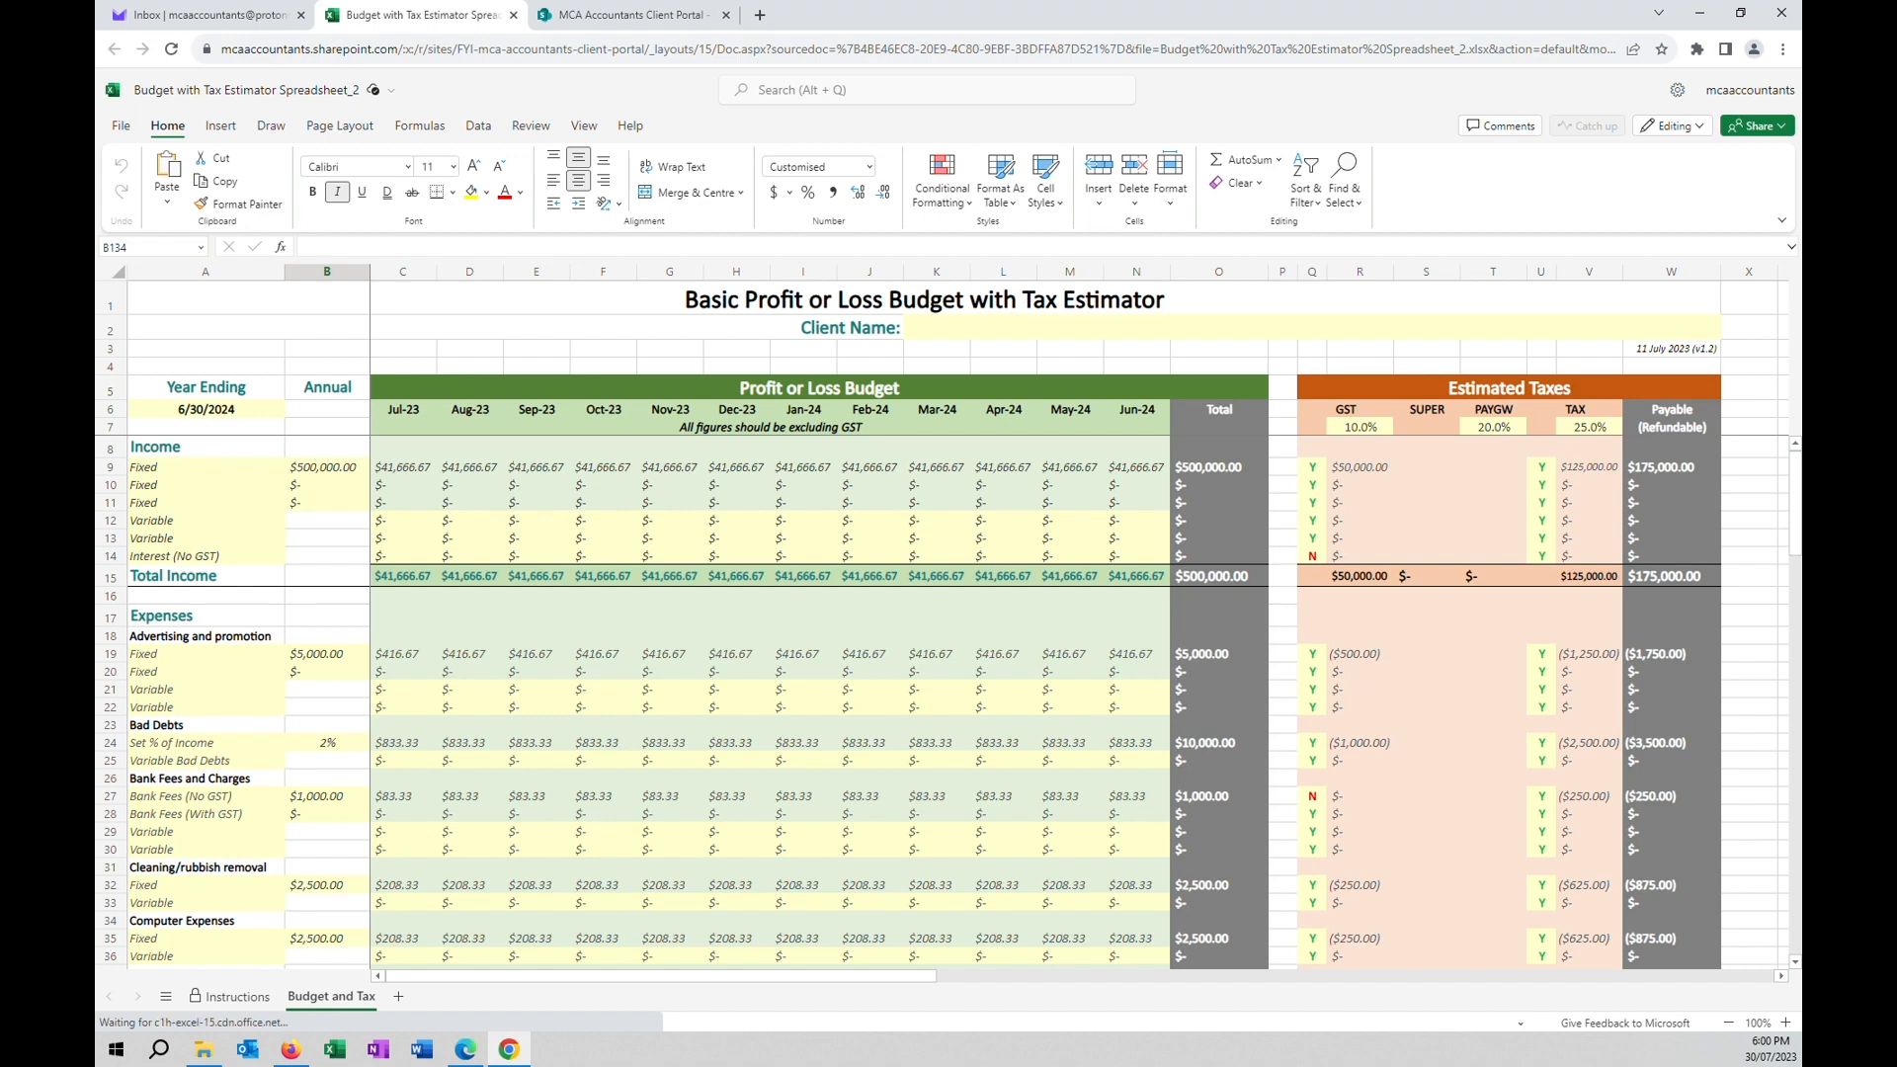
Scroll down and inspect the Net Profit total formula in O143.
{"action": "scroll", "coordinate": [948, 701], "scroll_direction": "down", "scroll_amount": 18}
{"action": "scroll", "coordinate": [948, 701], "scroll_direction": "down", "scroll_amount": 20}
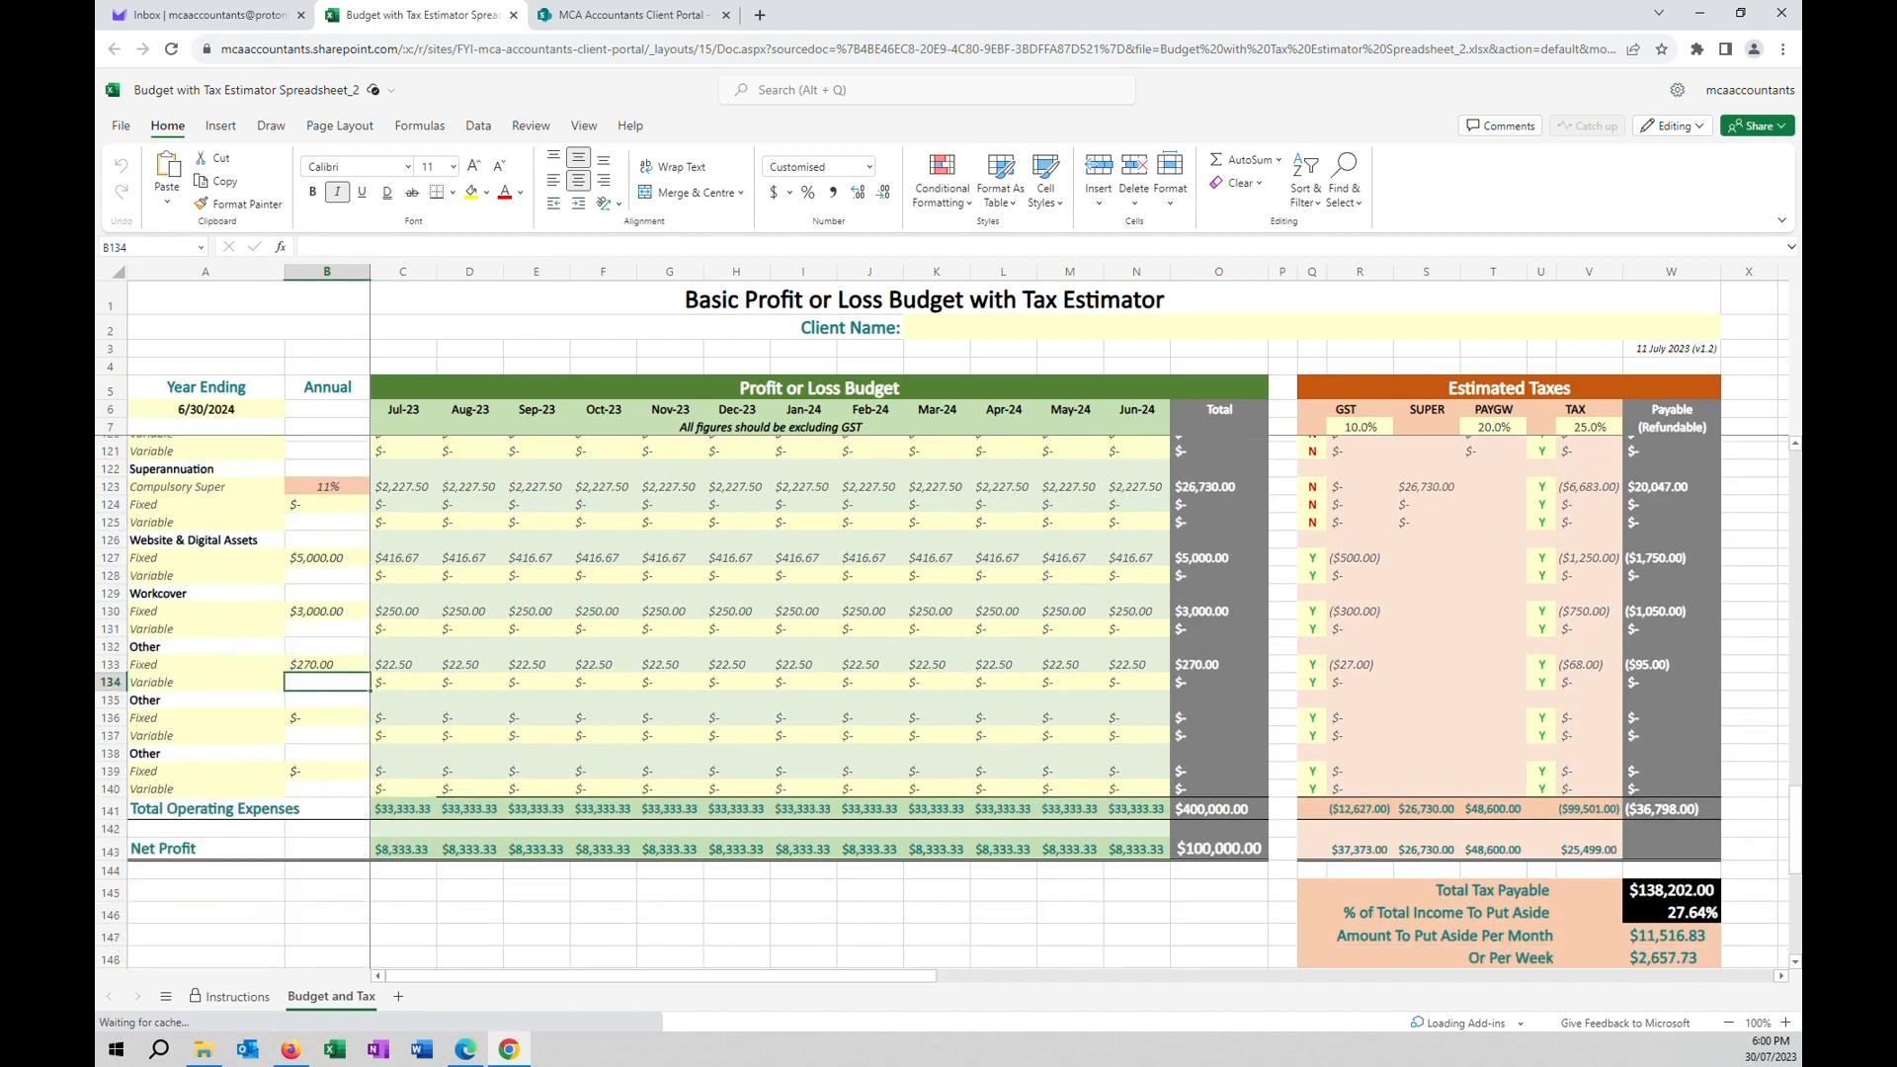
{"action": "left_click", "coordinate": [1218, 848]}
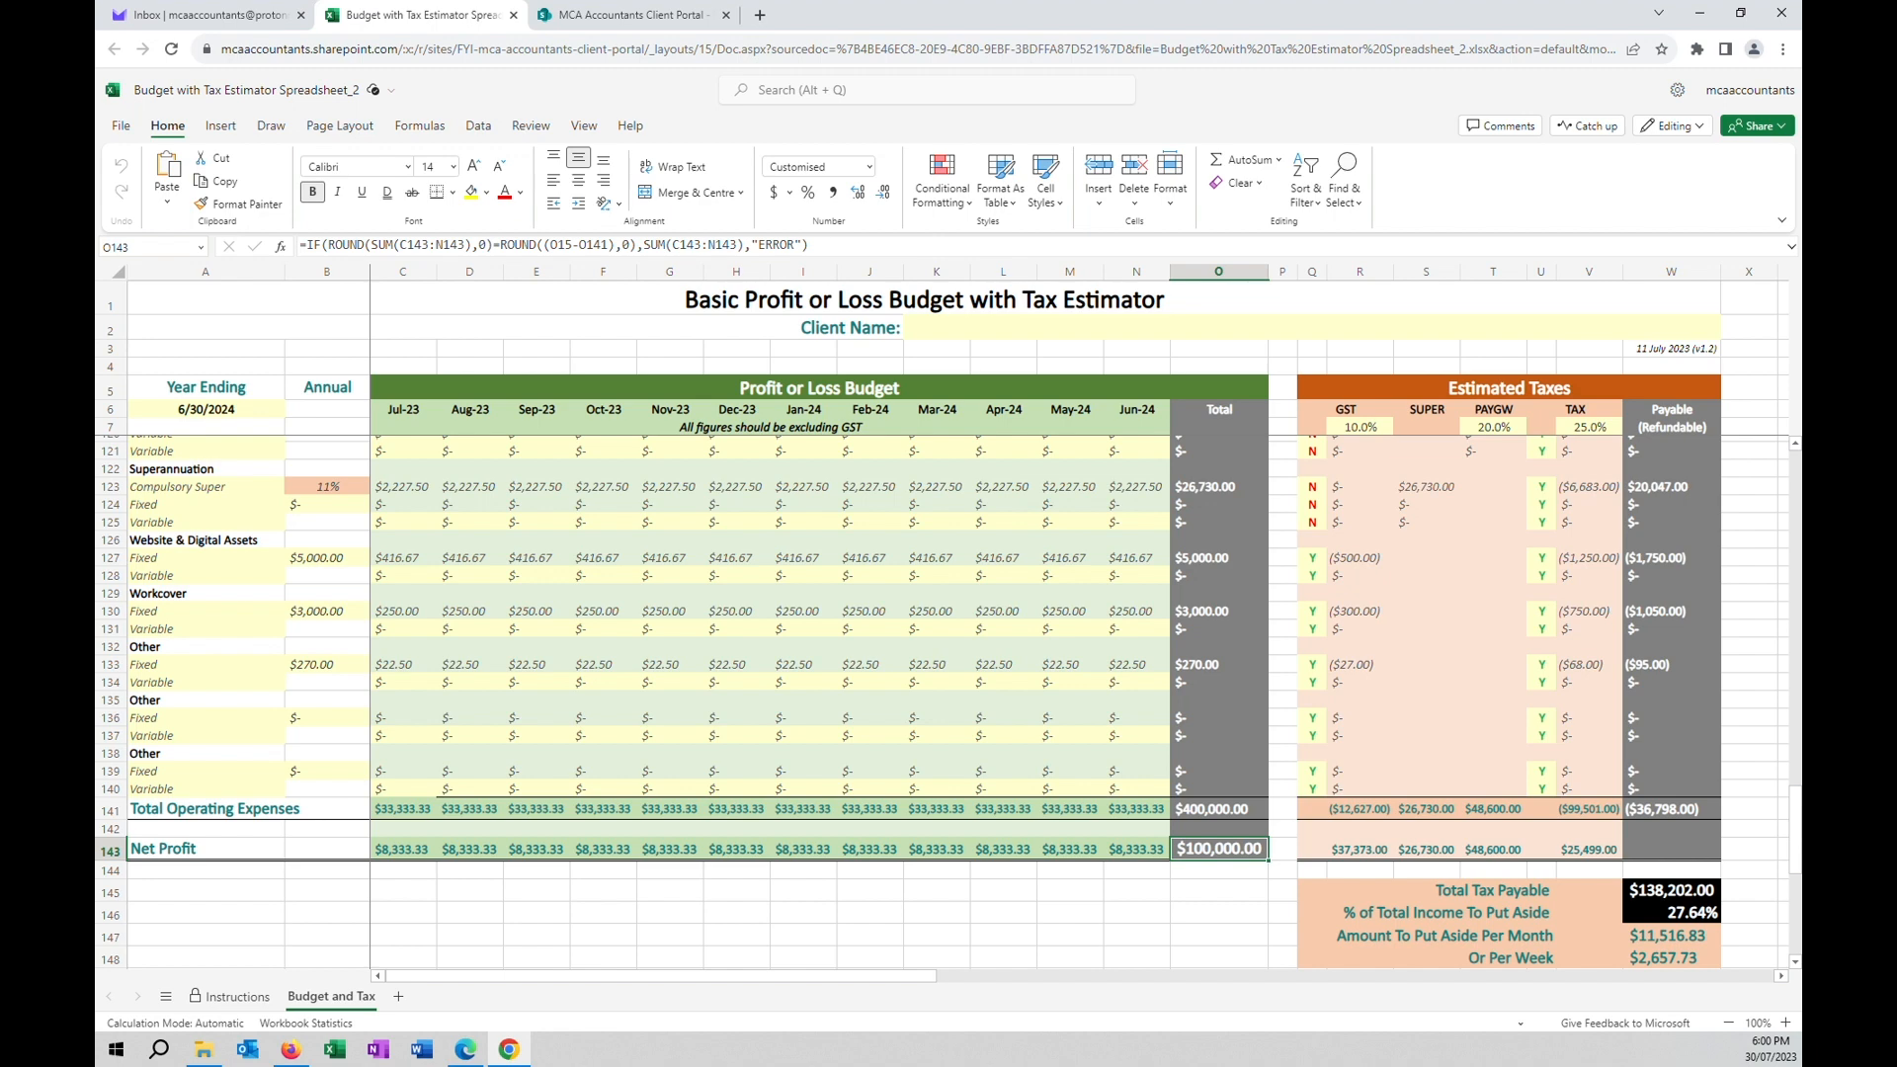
Enter 100000 as the annual Other Fixed amount in B136 and recheck the Net Profit total.
{"action": "left_click", "coordinate": [327, 718]}
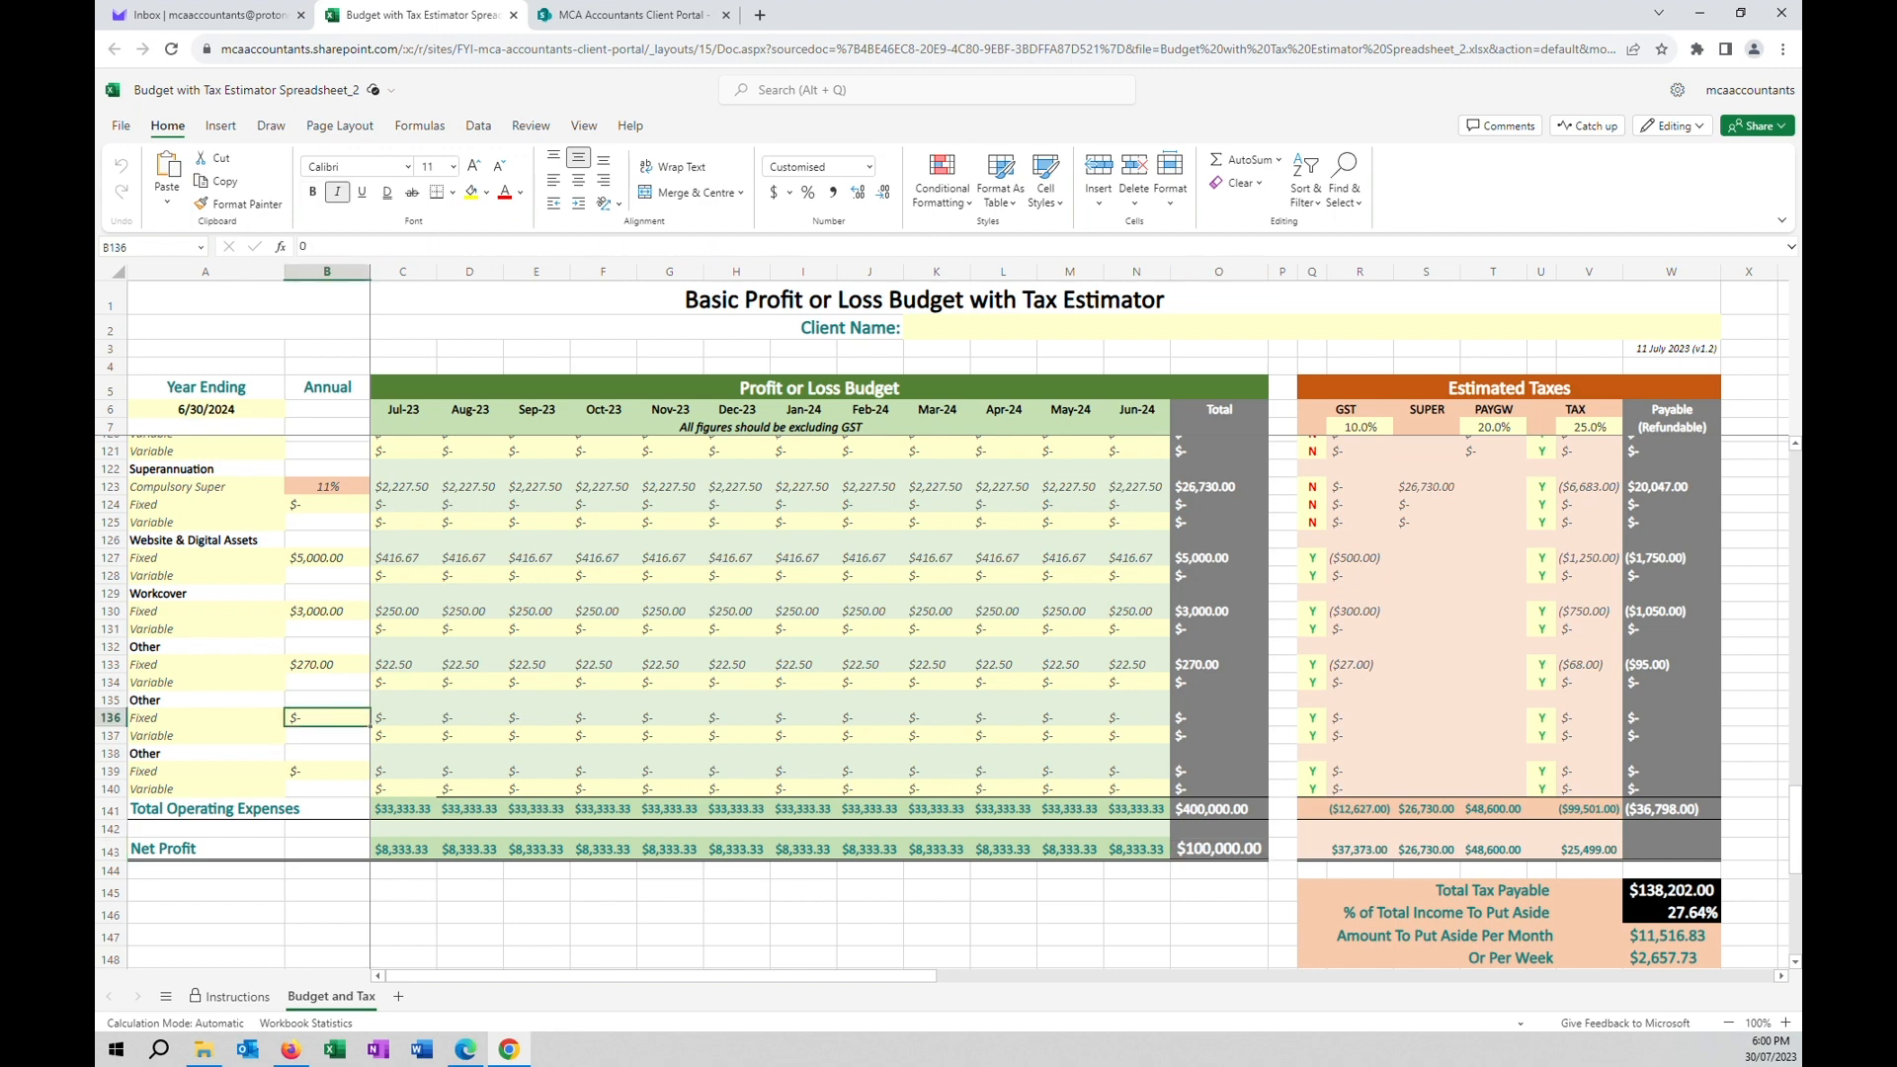
{"action": "type", "text": "100000"}
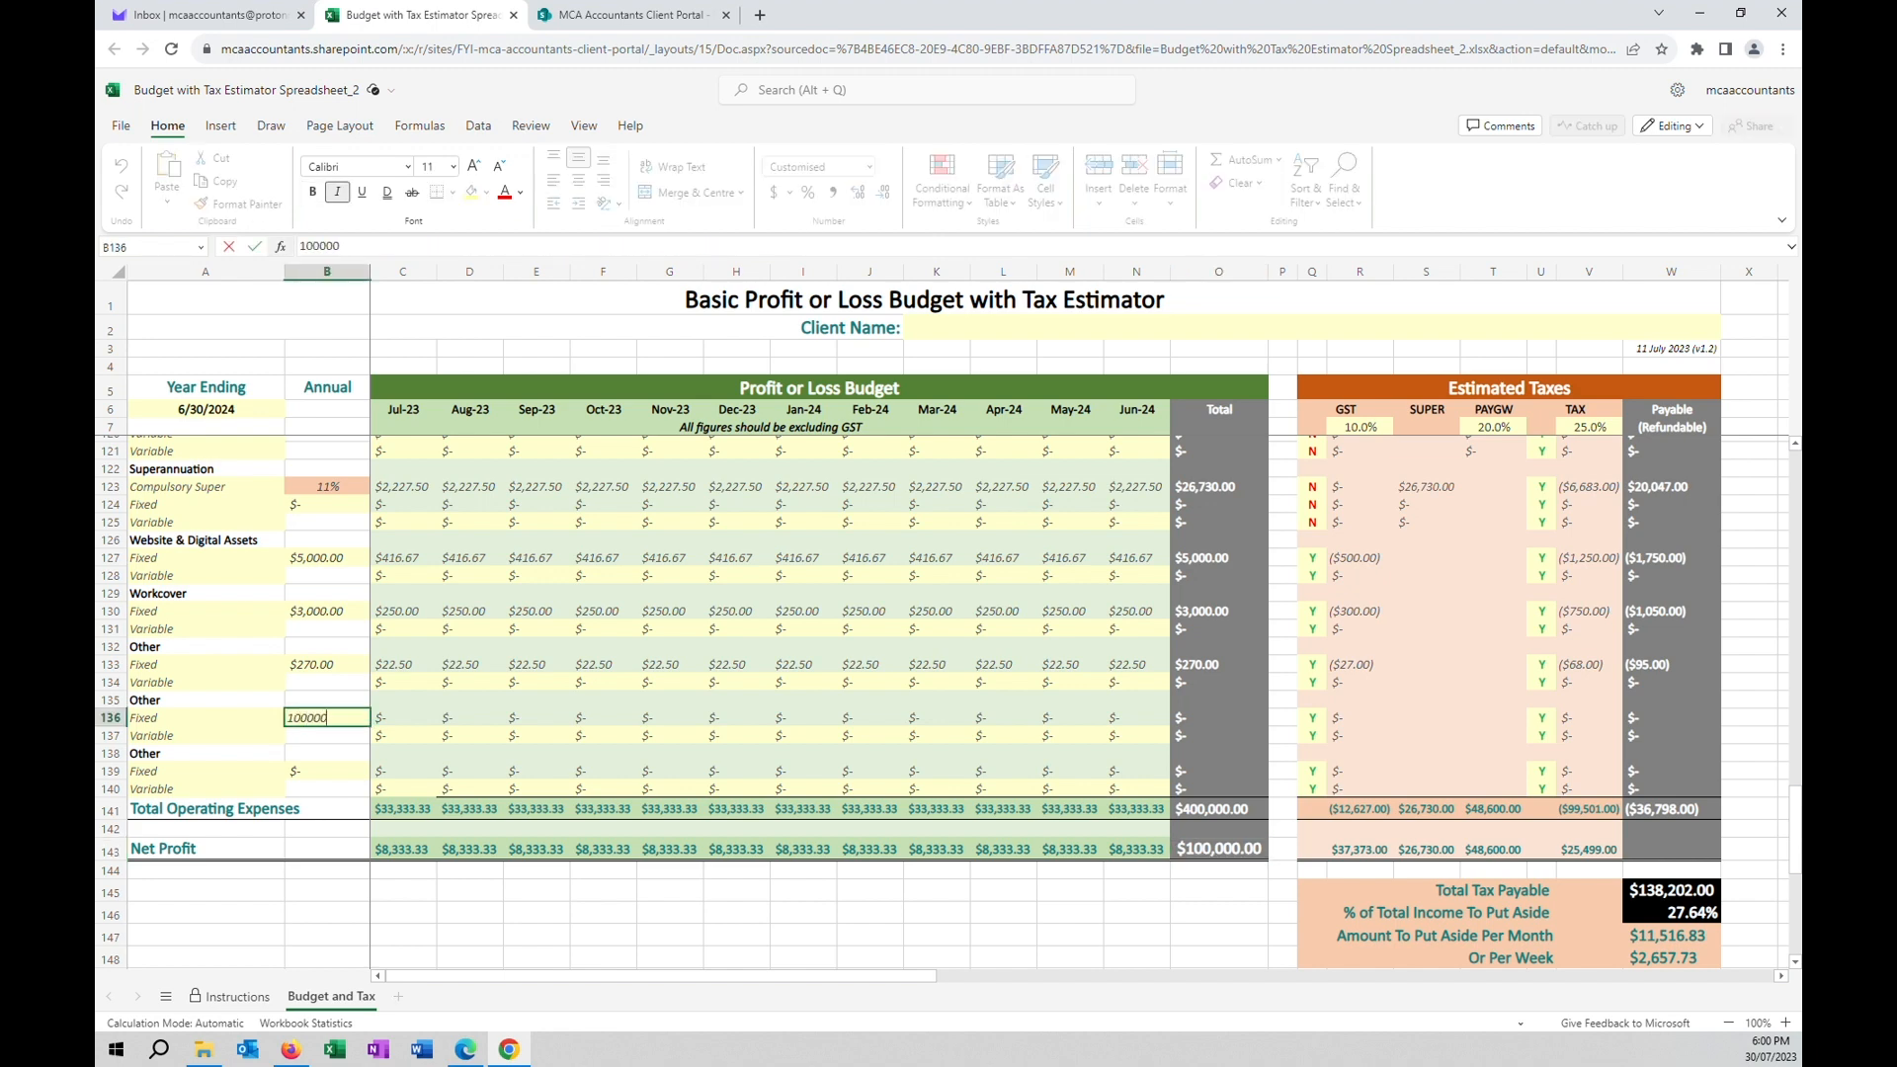
{"action": "key", "text": "Return"}
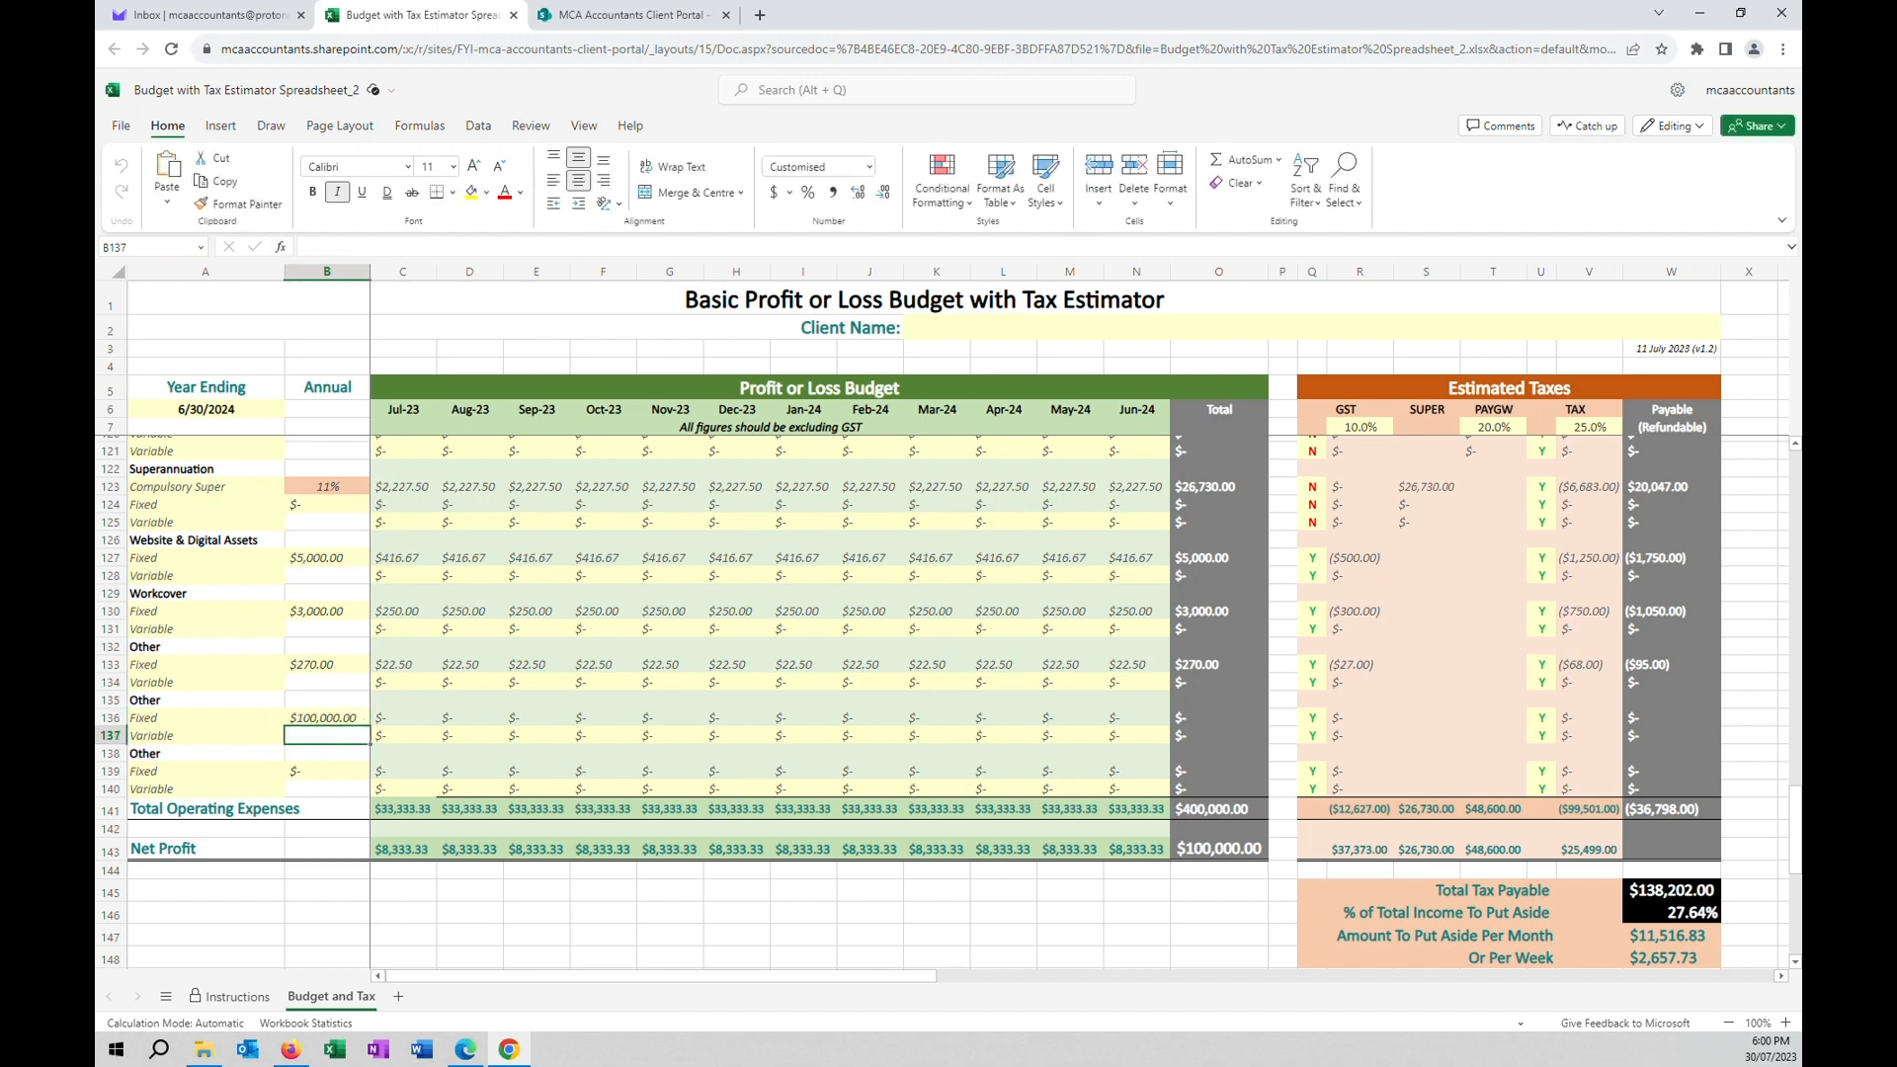
{"action": "left_click", "coordinate": [1218, 849]}
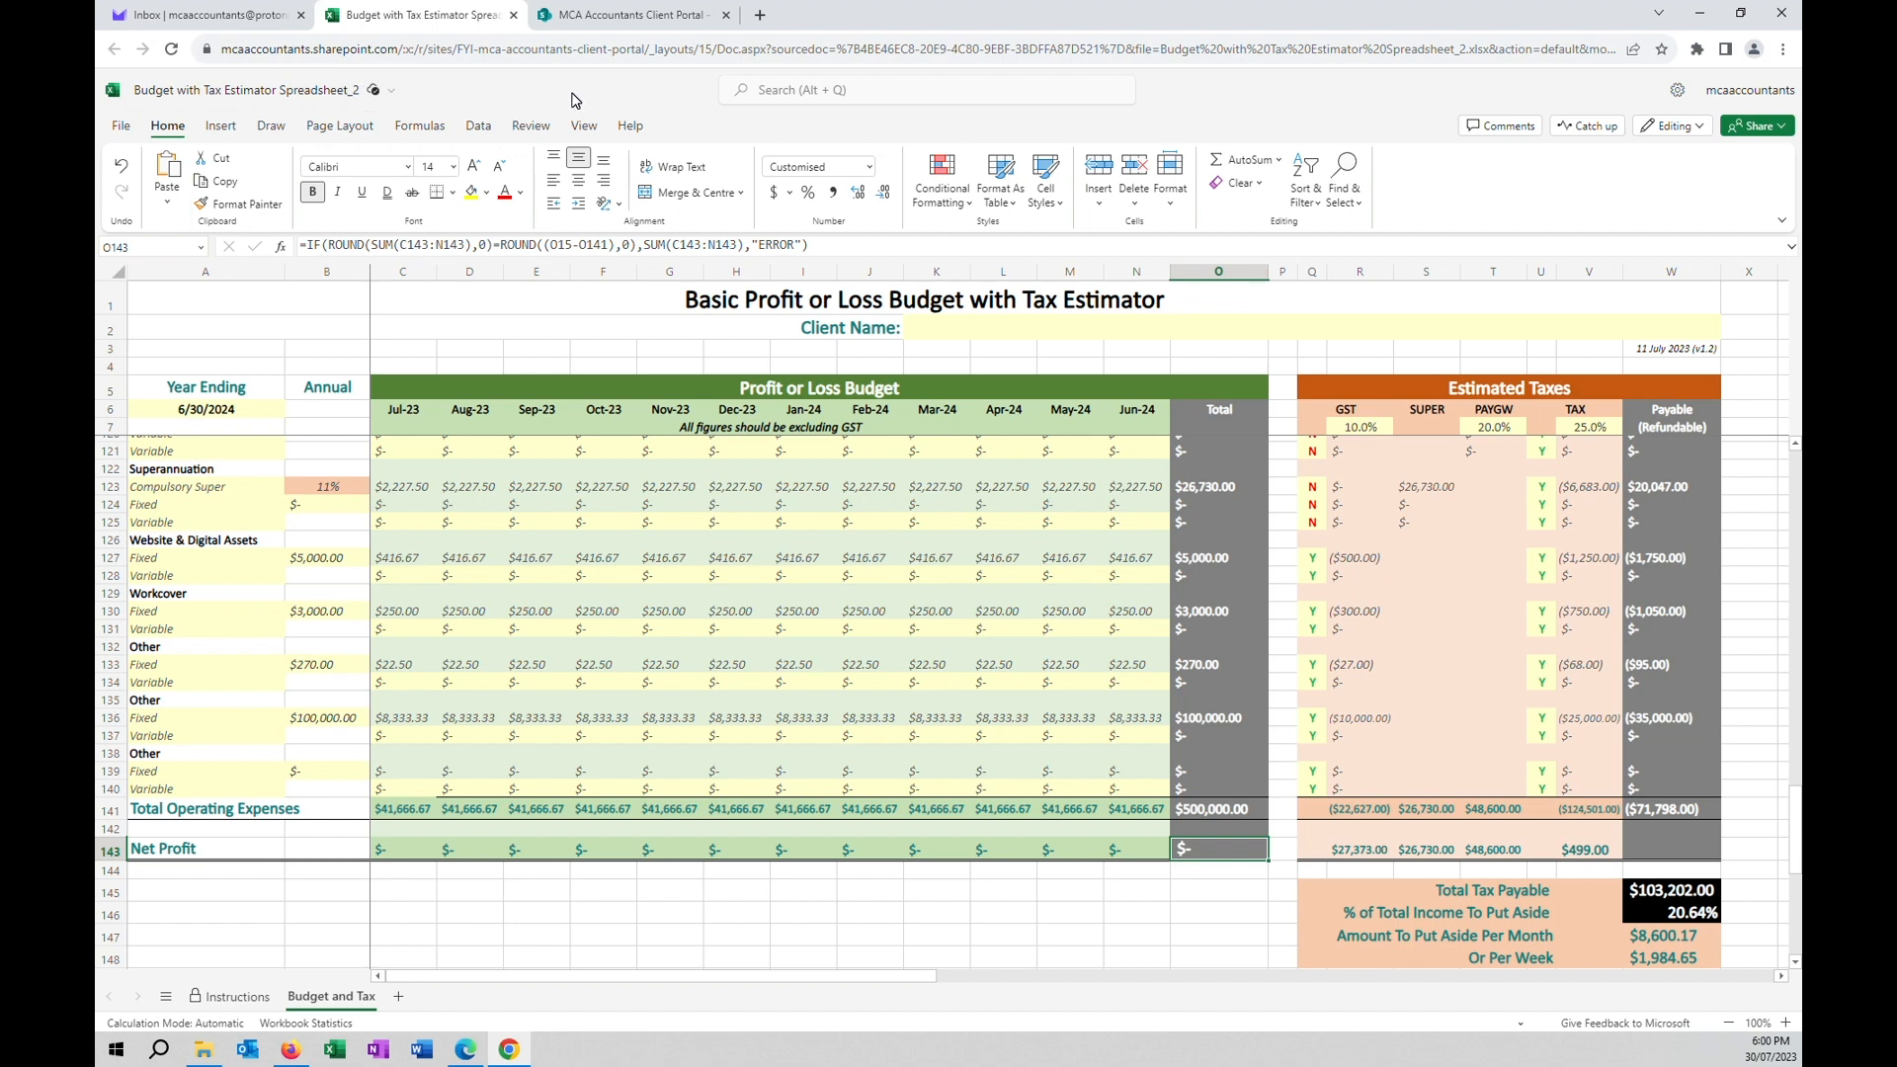
{"action": "left_click", "coordinate": [129, 126]}
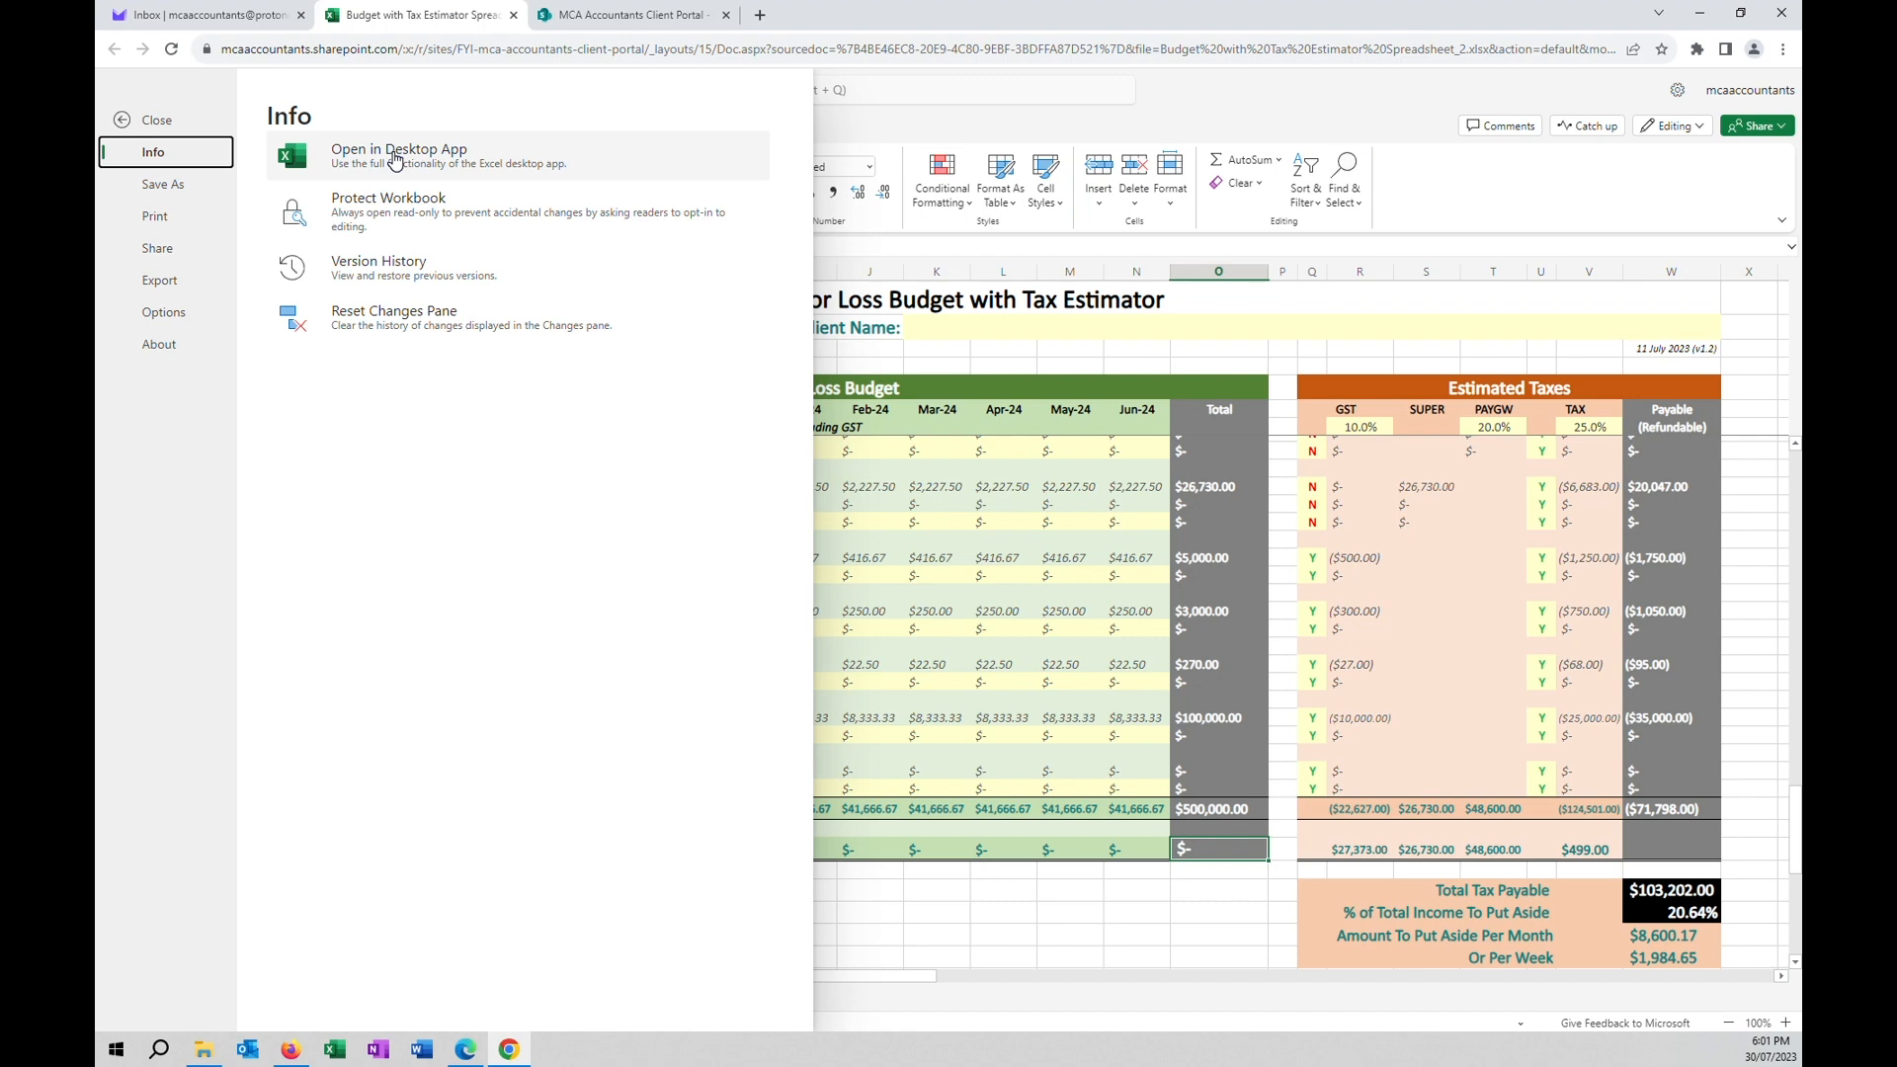
Leave File Info to return to the Budget and Tax sheet, then close the spreadsheet tab.
{"action": "left_click", "coordinate": [1166, 94]}
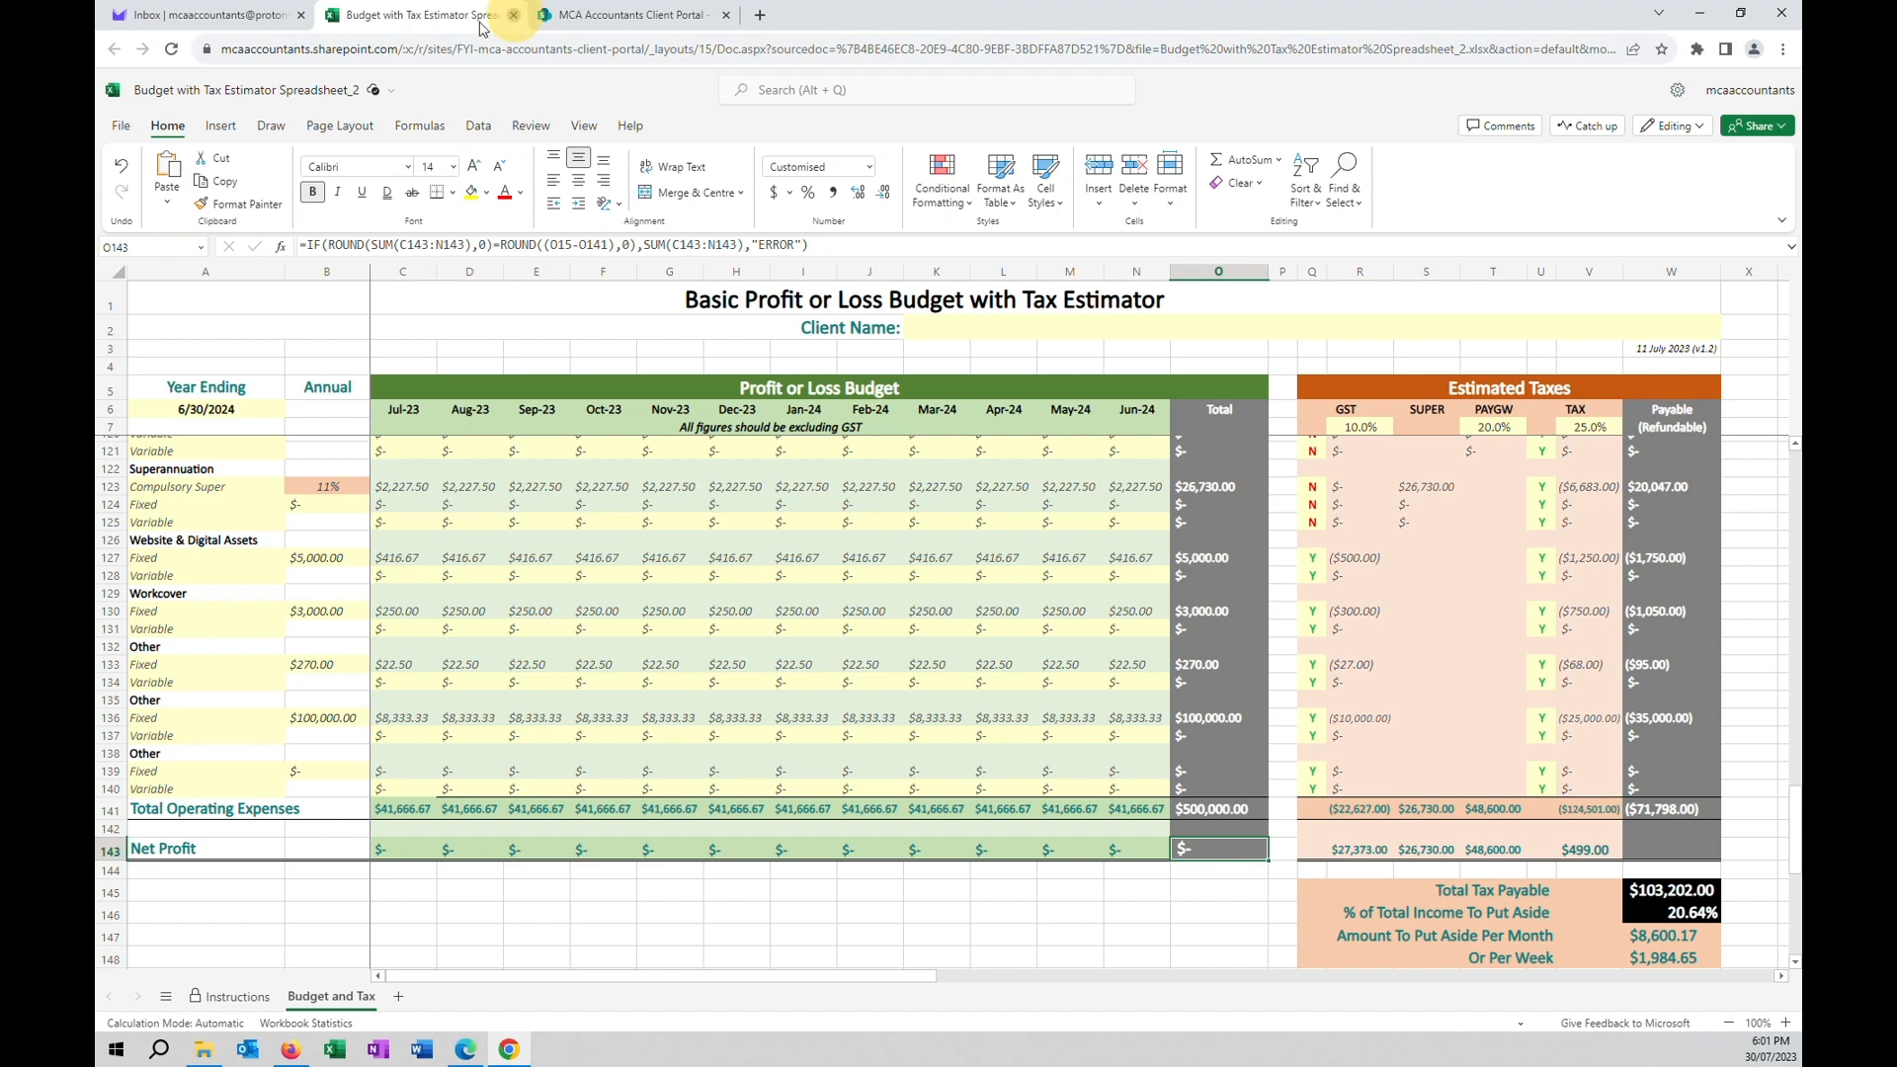
{"action": "left_click", "coordinate": [513, 15]}
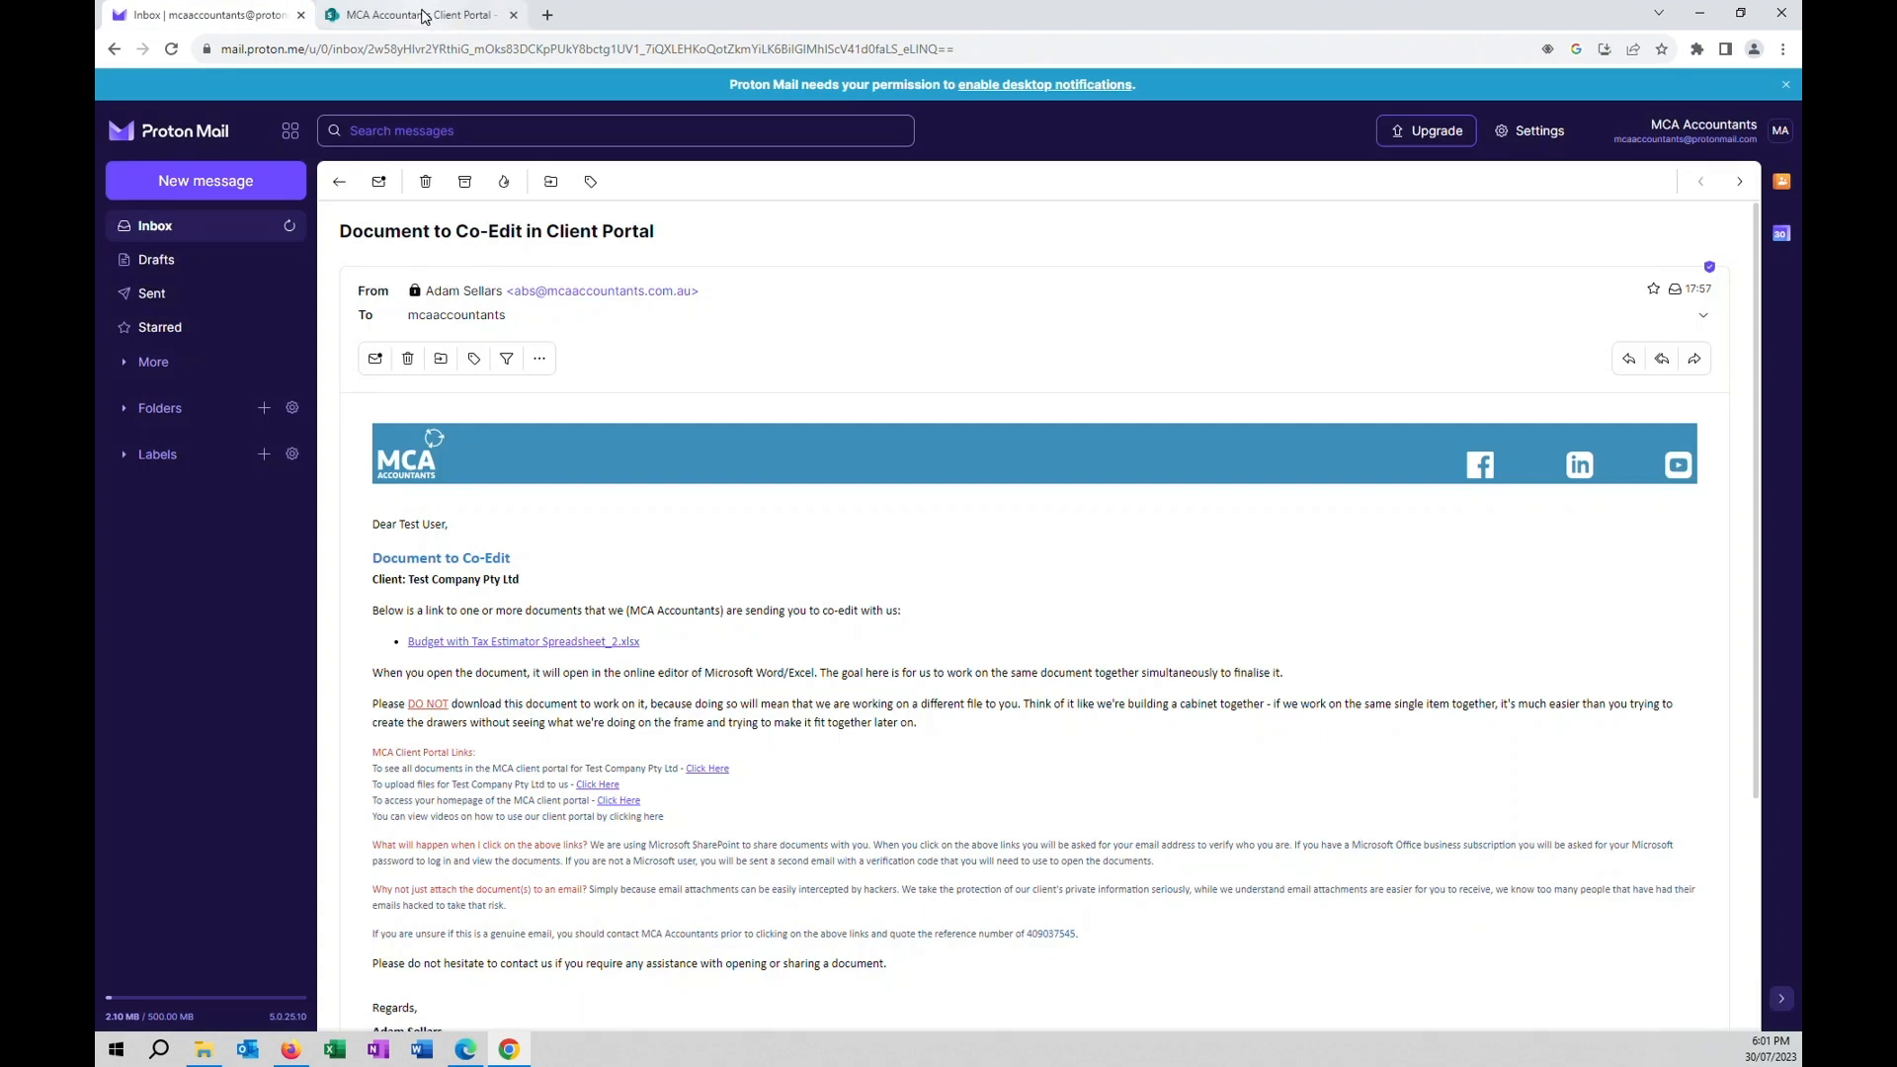
{"action": "left_click", "coordinate": [425, 15]}
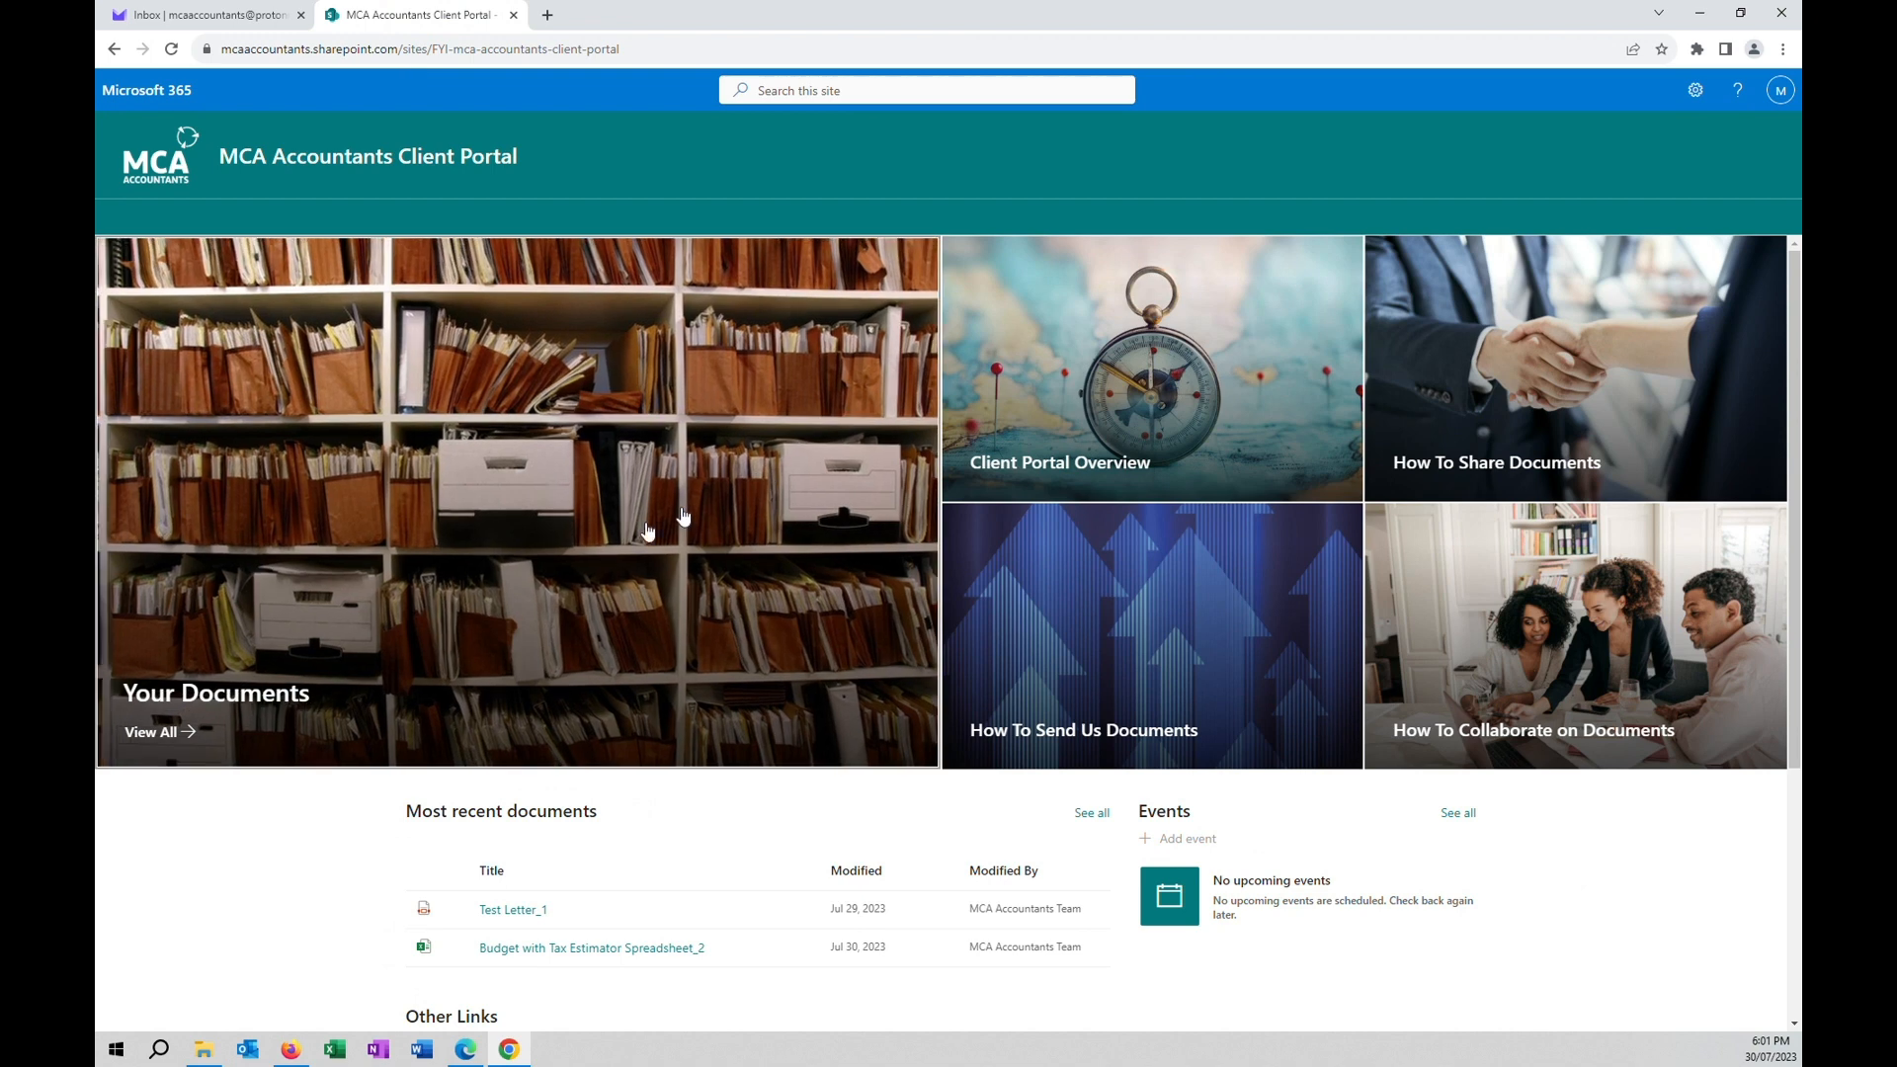
{"action": "left_click", "coordinate": [374, 513]}
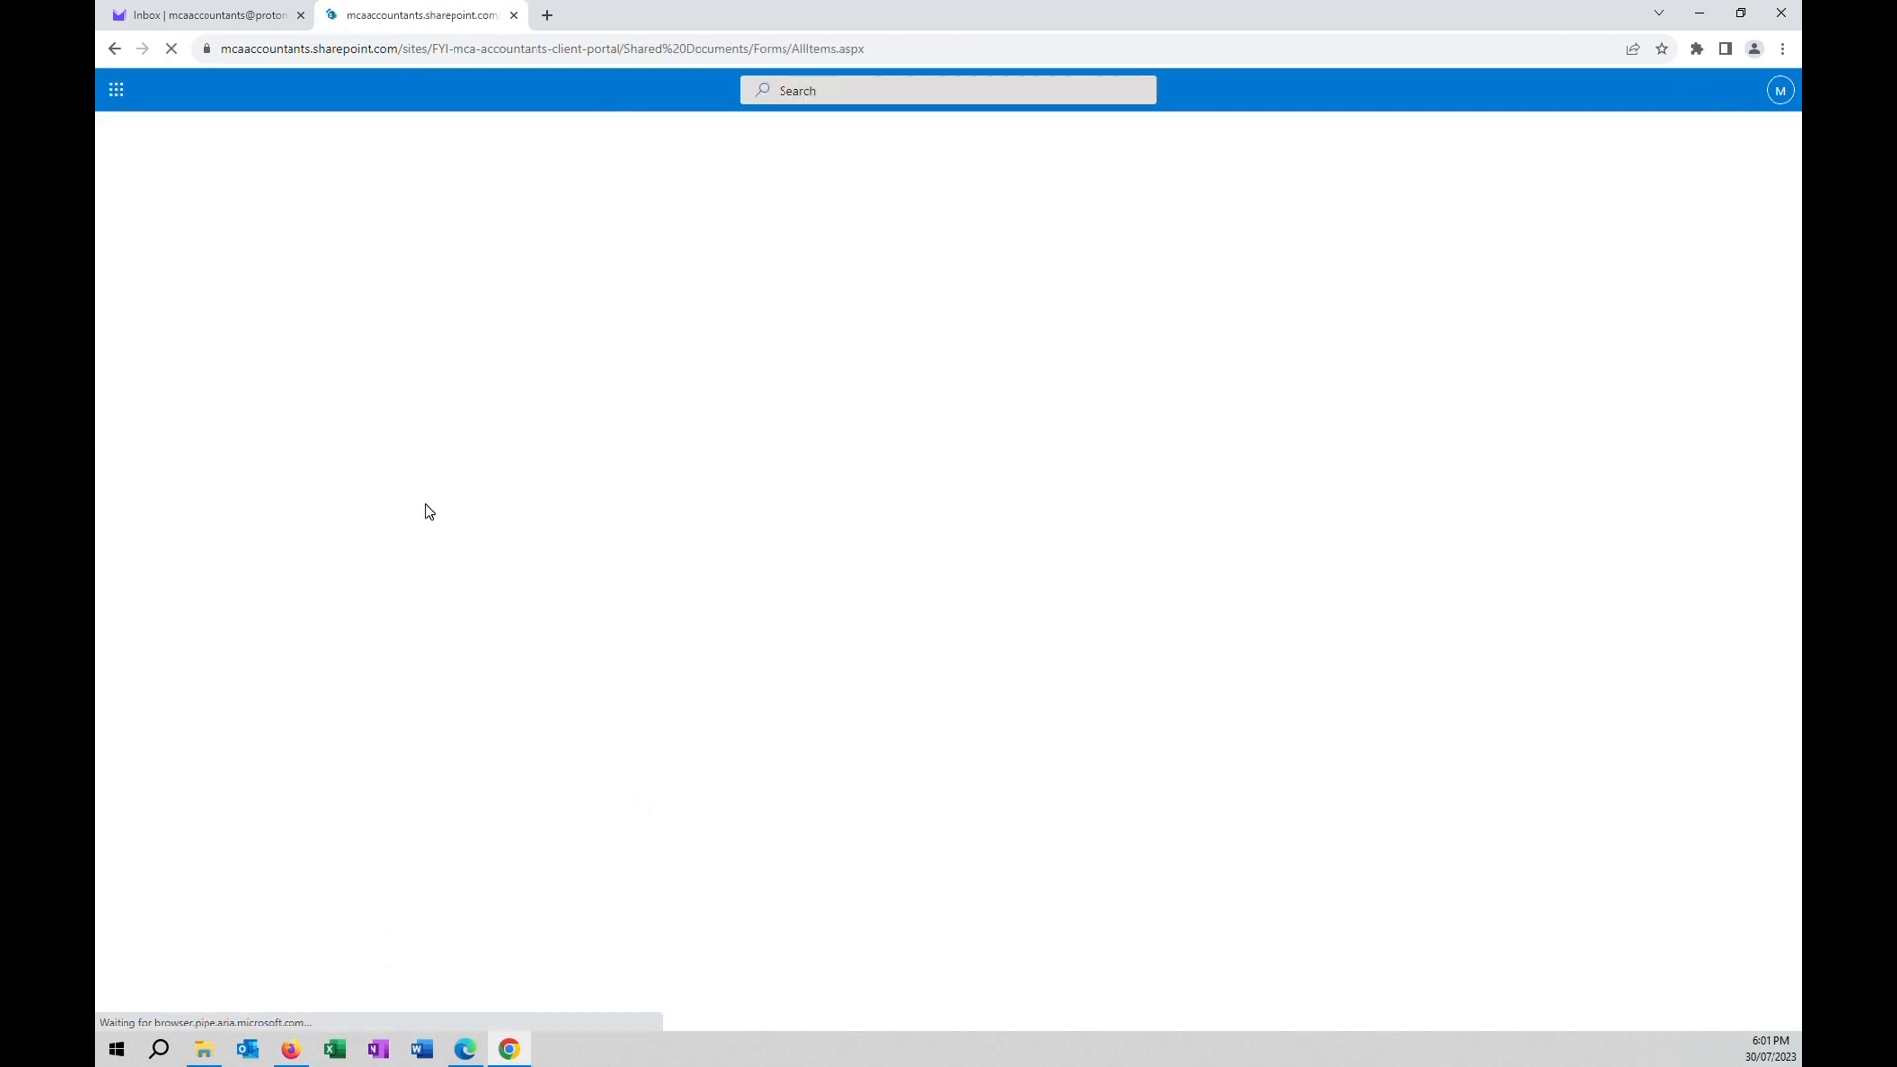
{"action": "left_click", "coordinate": [339, 413]}
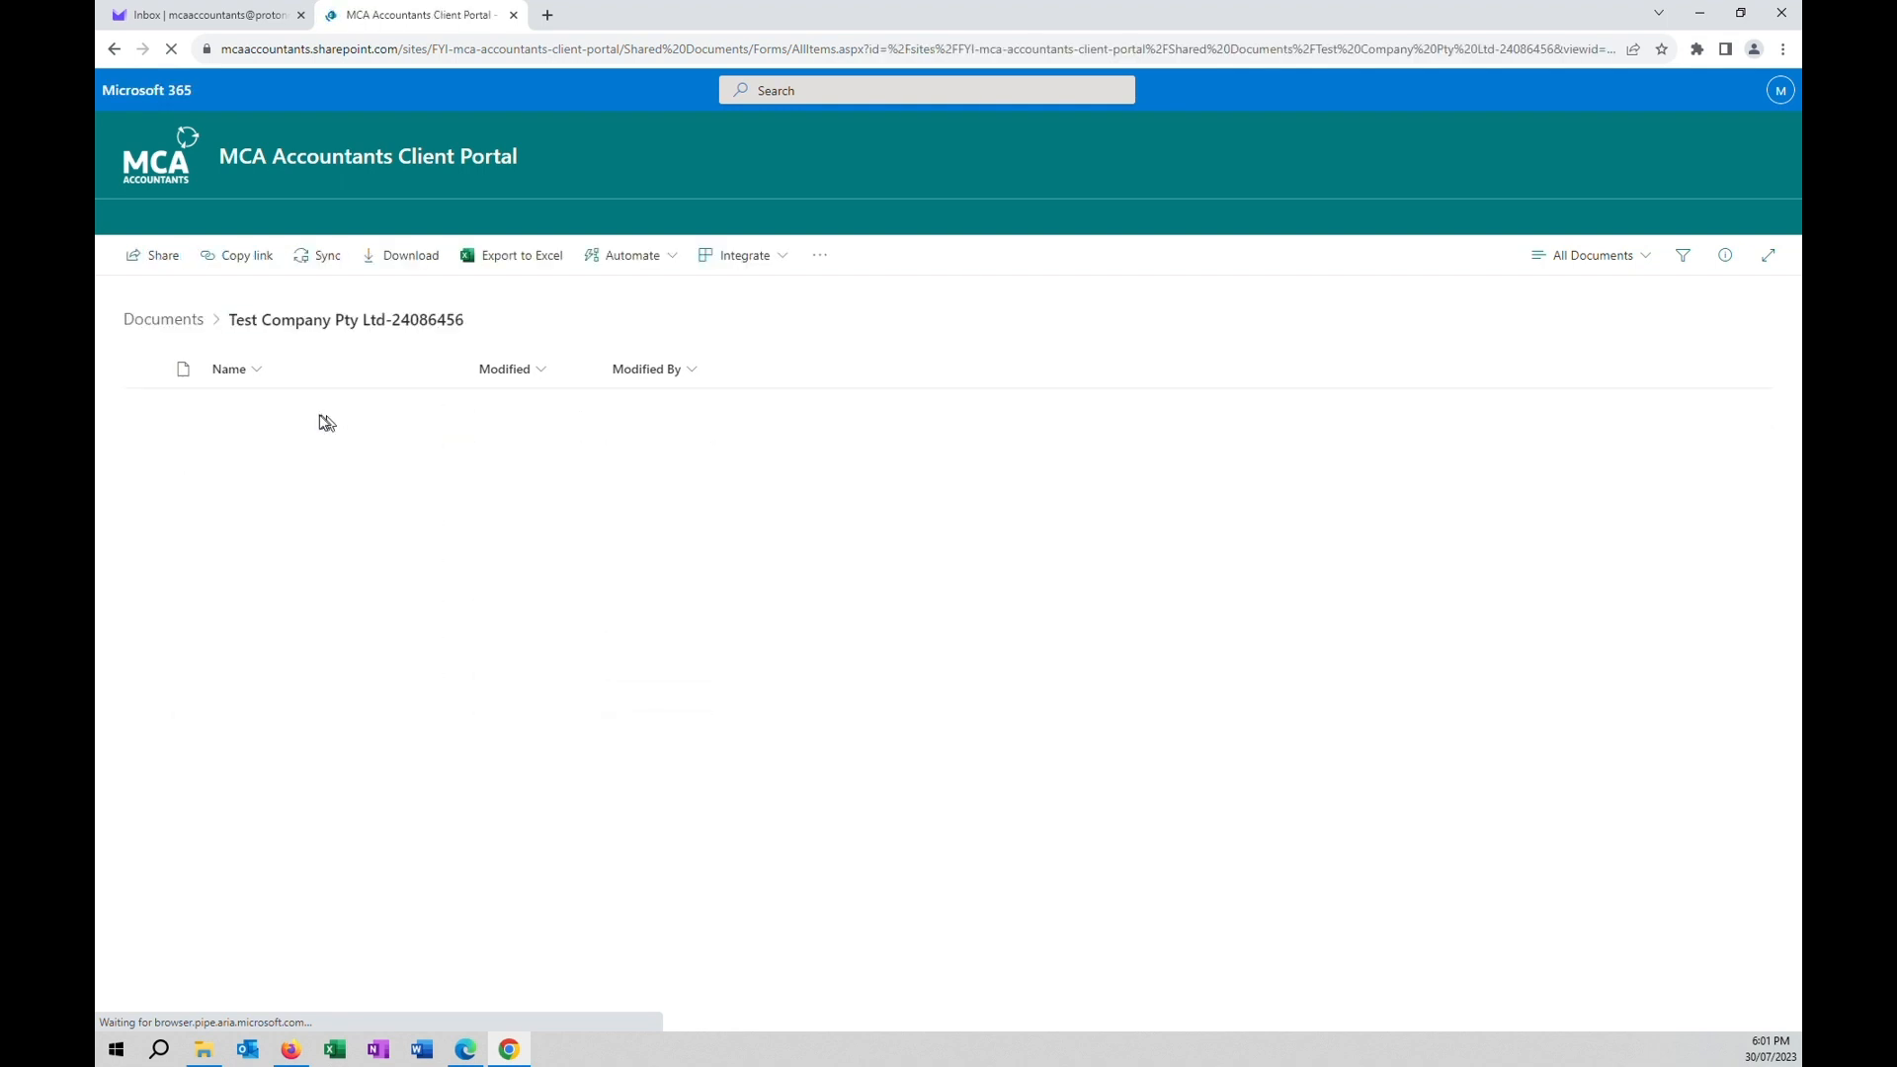
{"action": "left_click", "coordinate": [224, 412]}
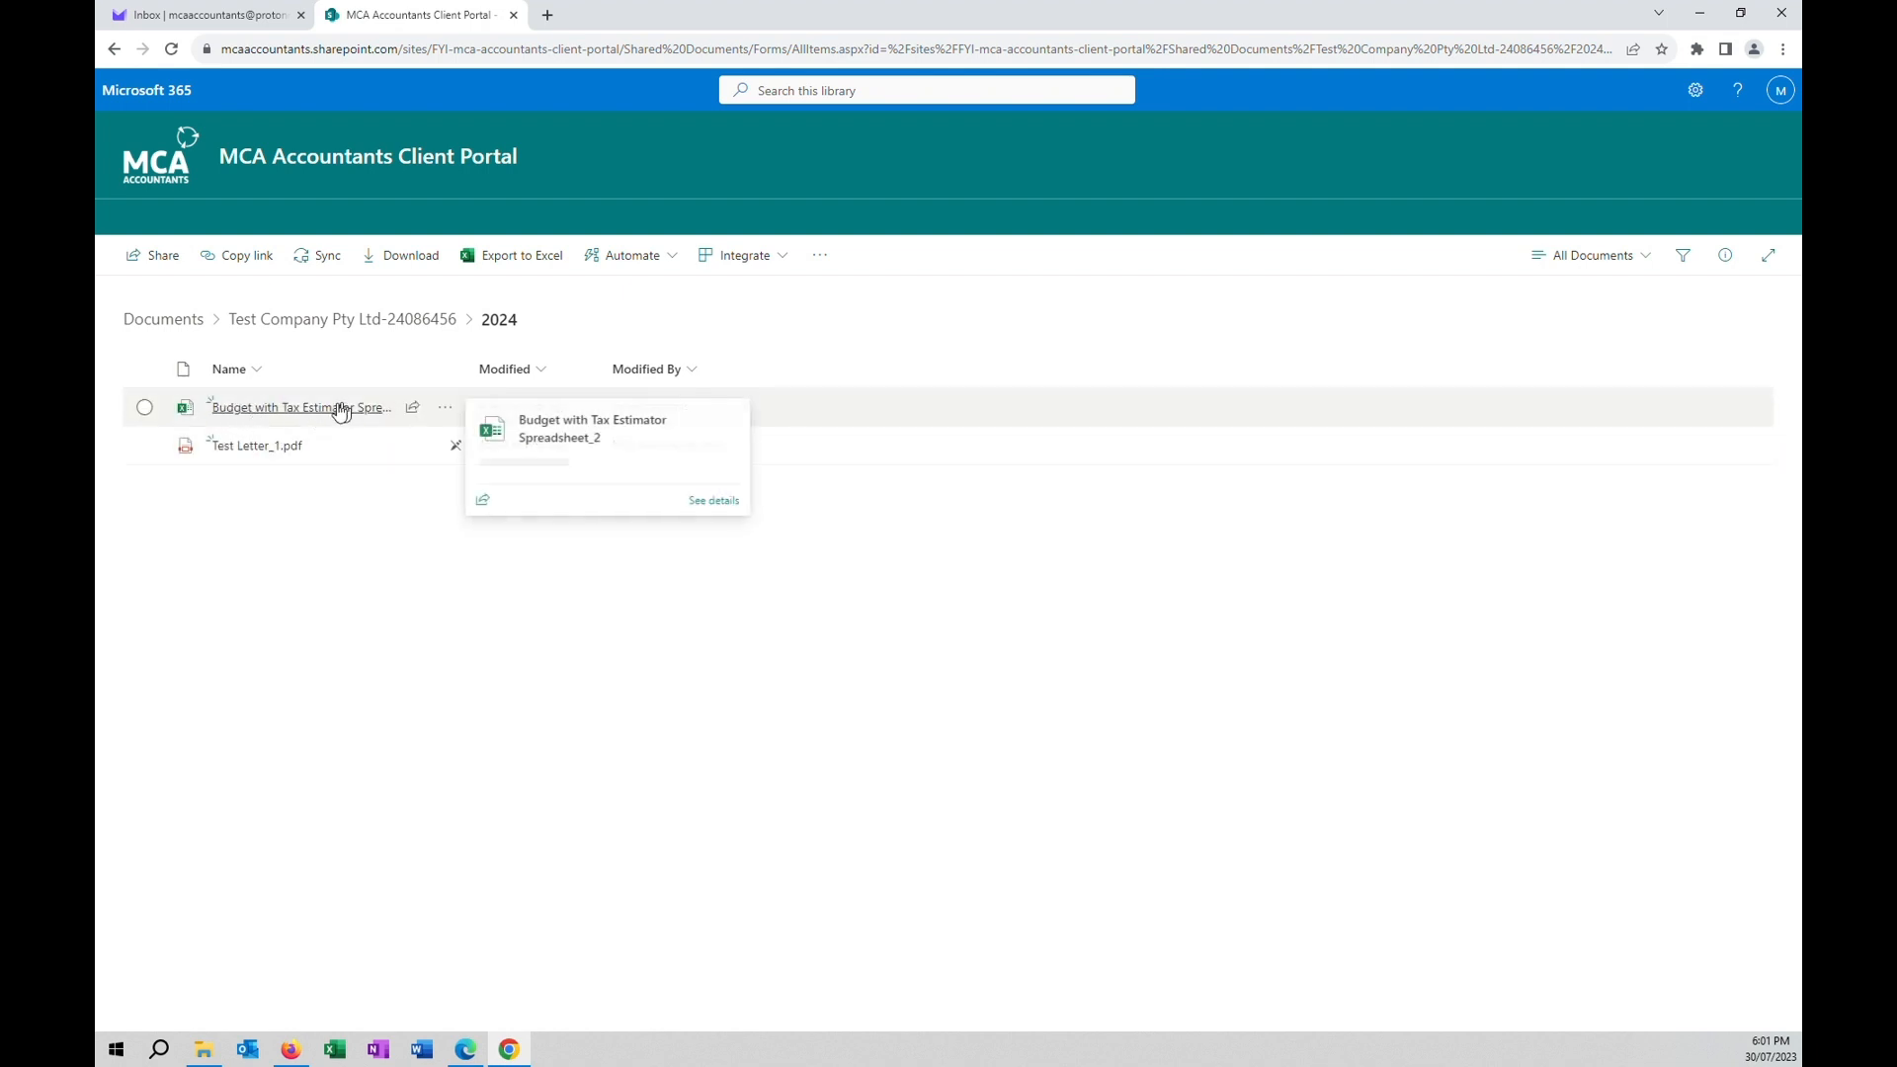
{"action": "left_click", "coordinate": [341, 409]}
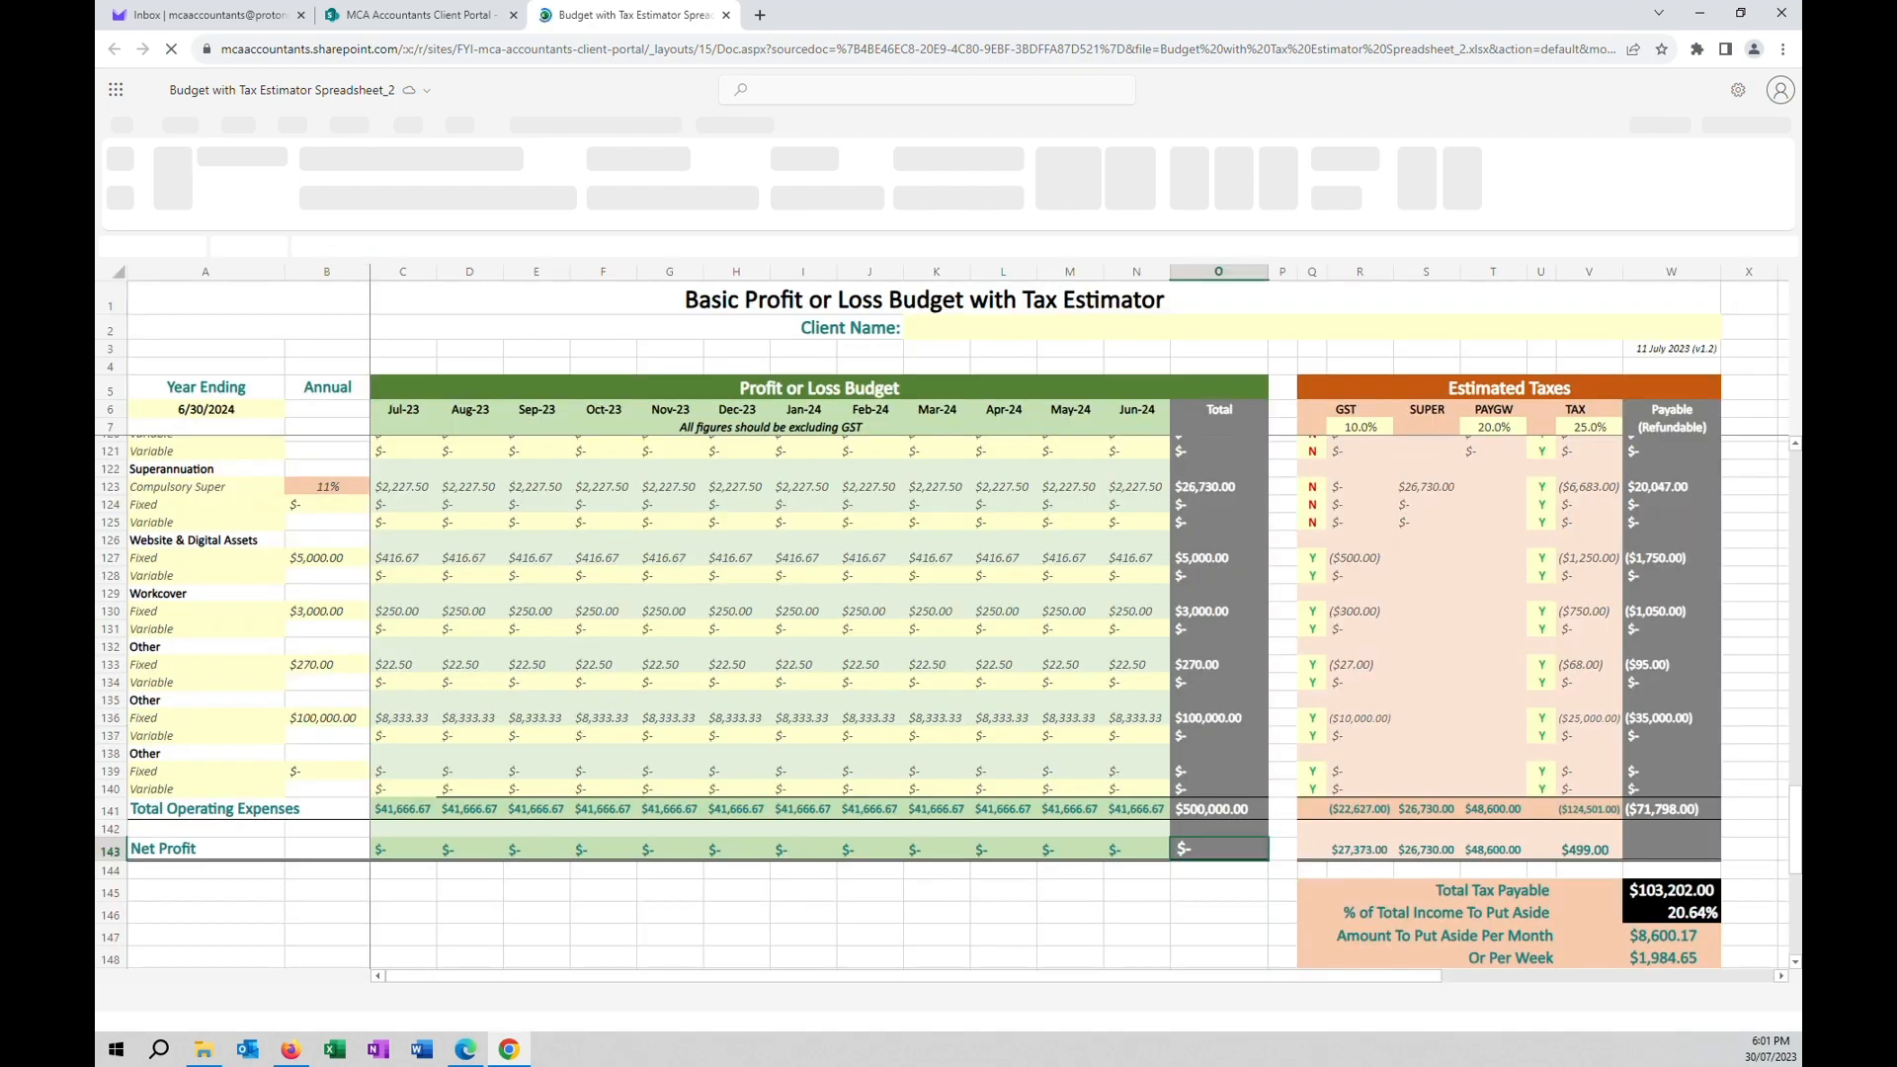
{"action": "left_click", "coordinate": [726, 16]}
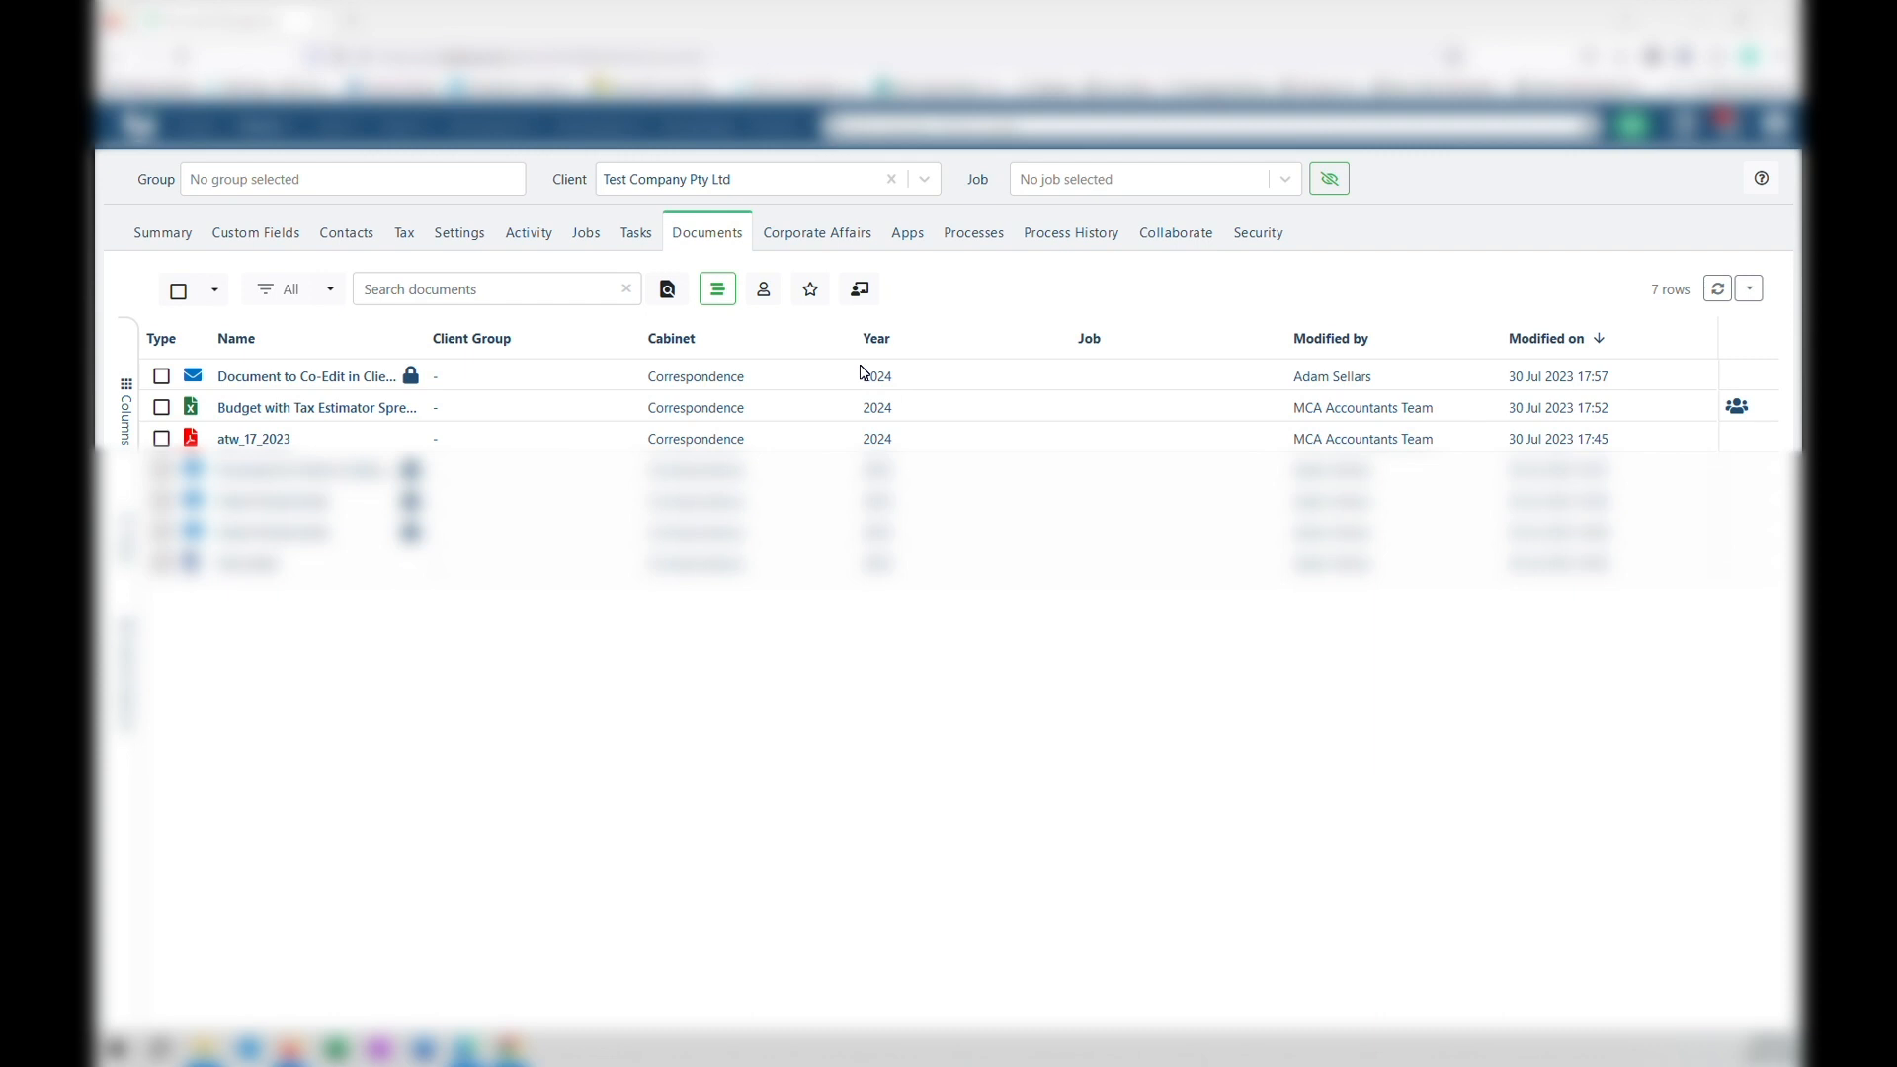
Select the Budget with Tax Estimator Spreadsheet in Documents and choose Co-Edit.
{"action": "left_click", "coordinate": [503, 412]}
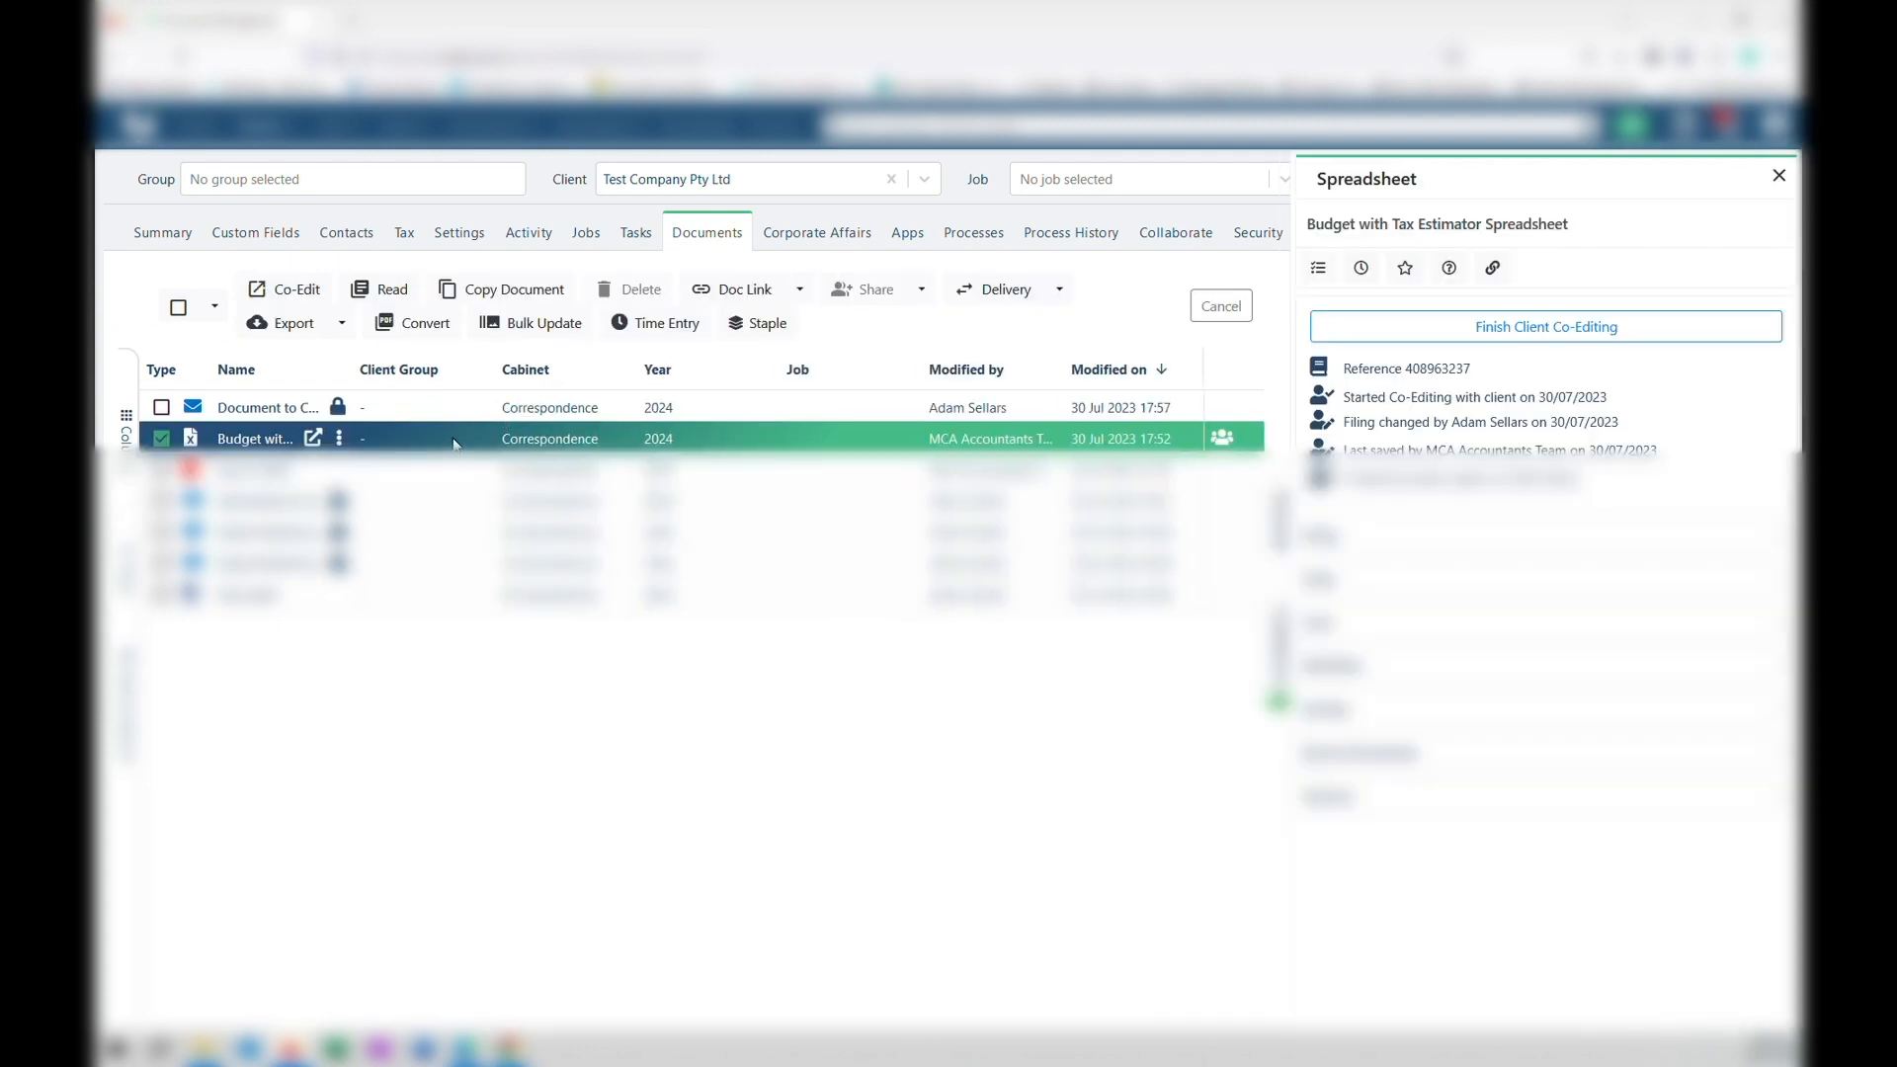
{"action": "left_click", "coordinate": [284, 292]}
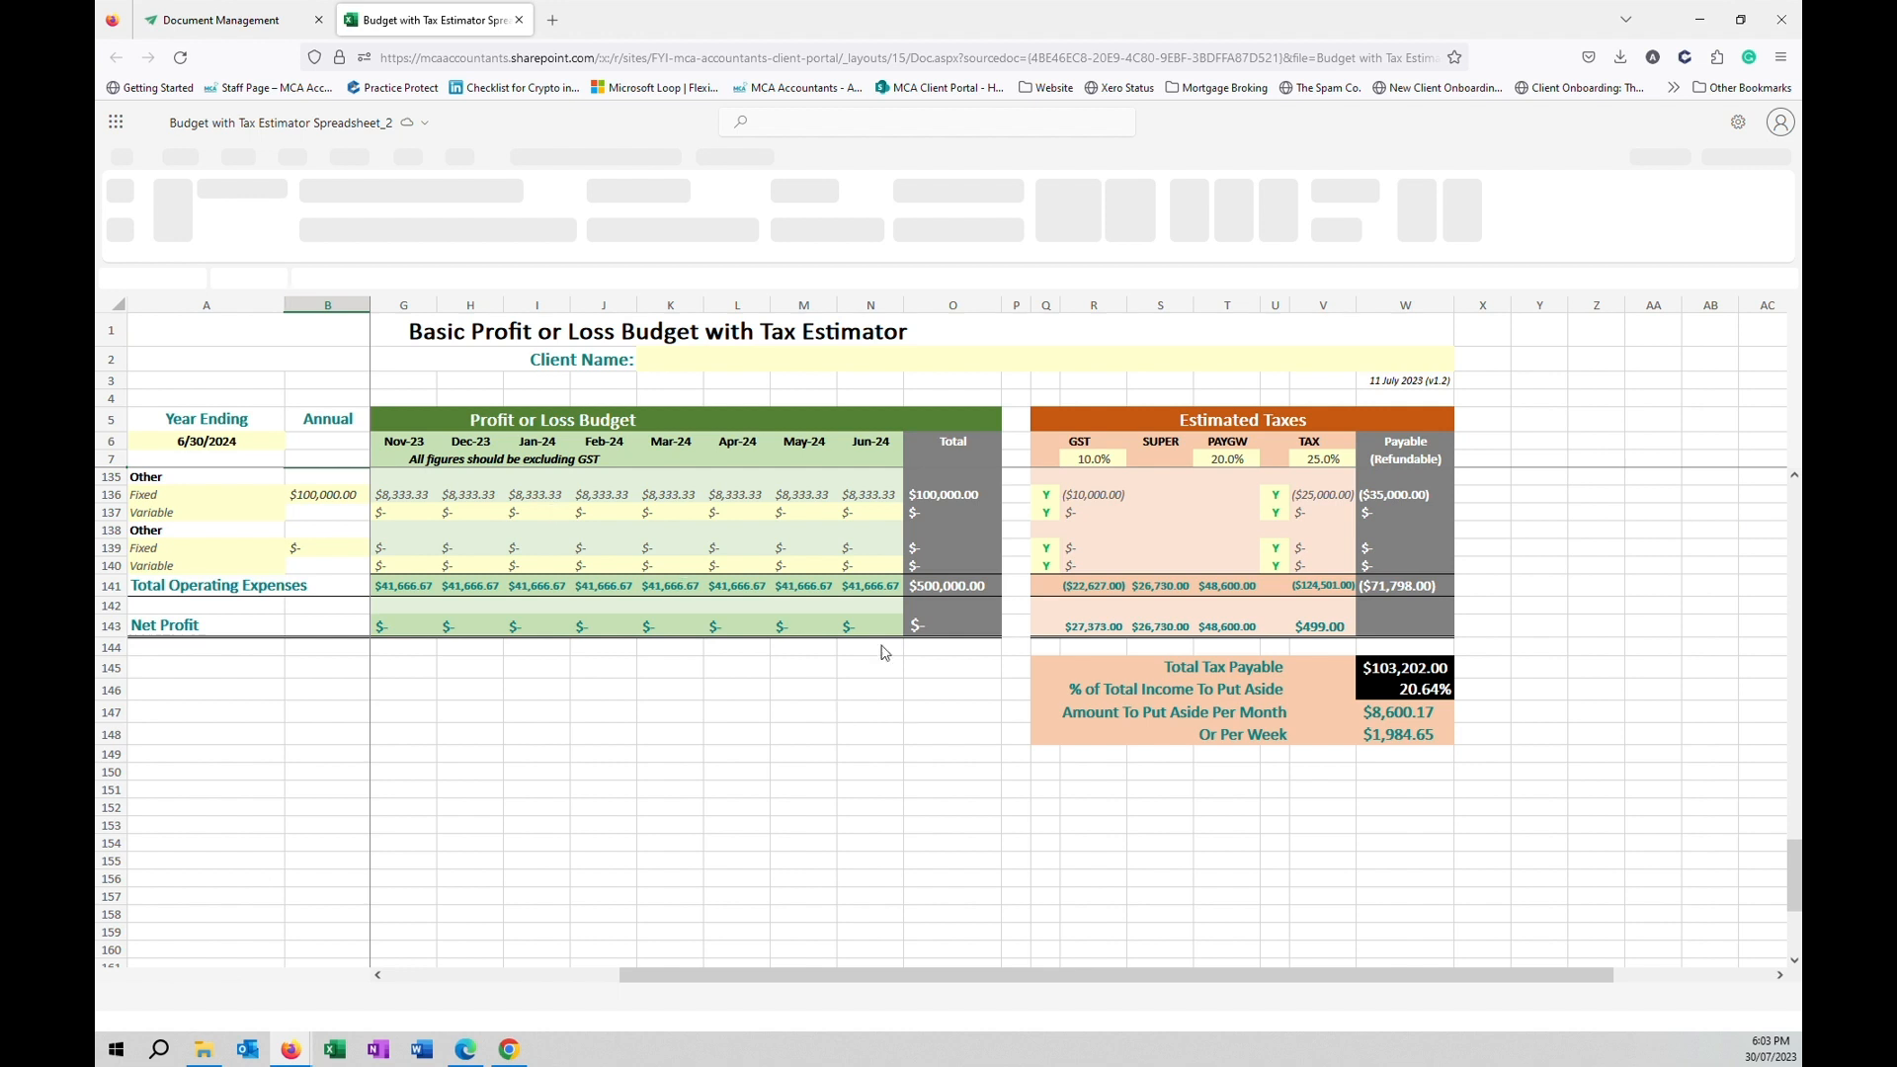
Change the Other Fixed annual amount in B136 to 1000, then minimize Firefox to reveal the portal.
{"action": "left_click", "coordinate": [933, 633]}
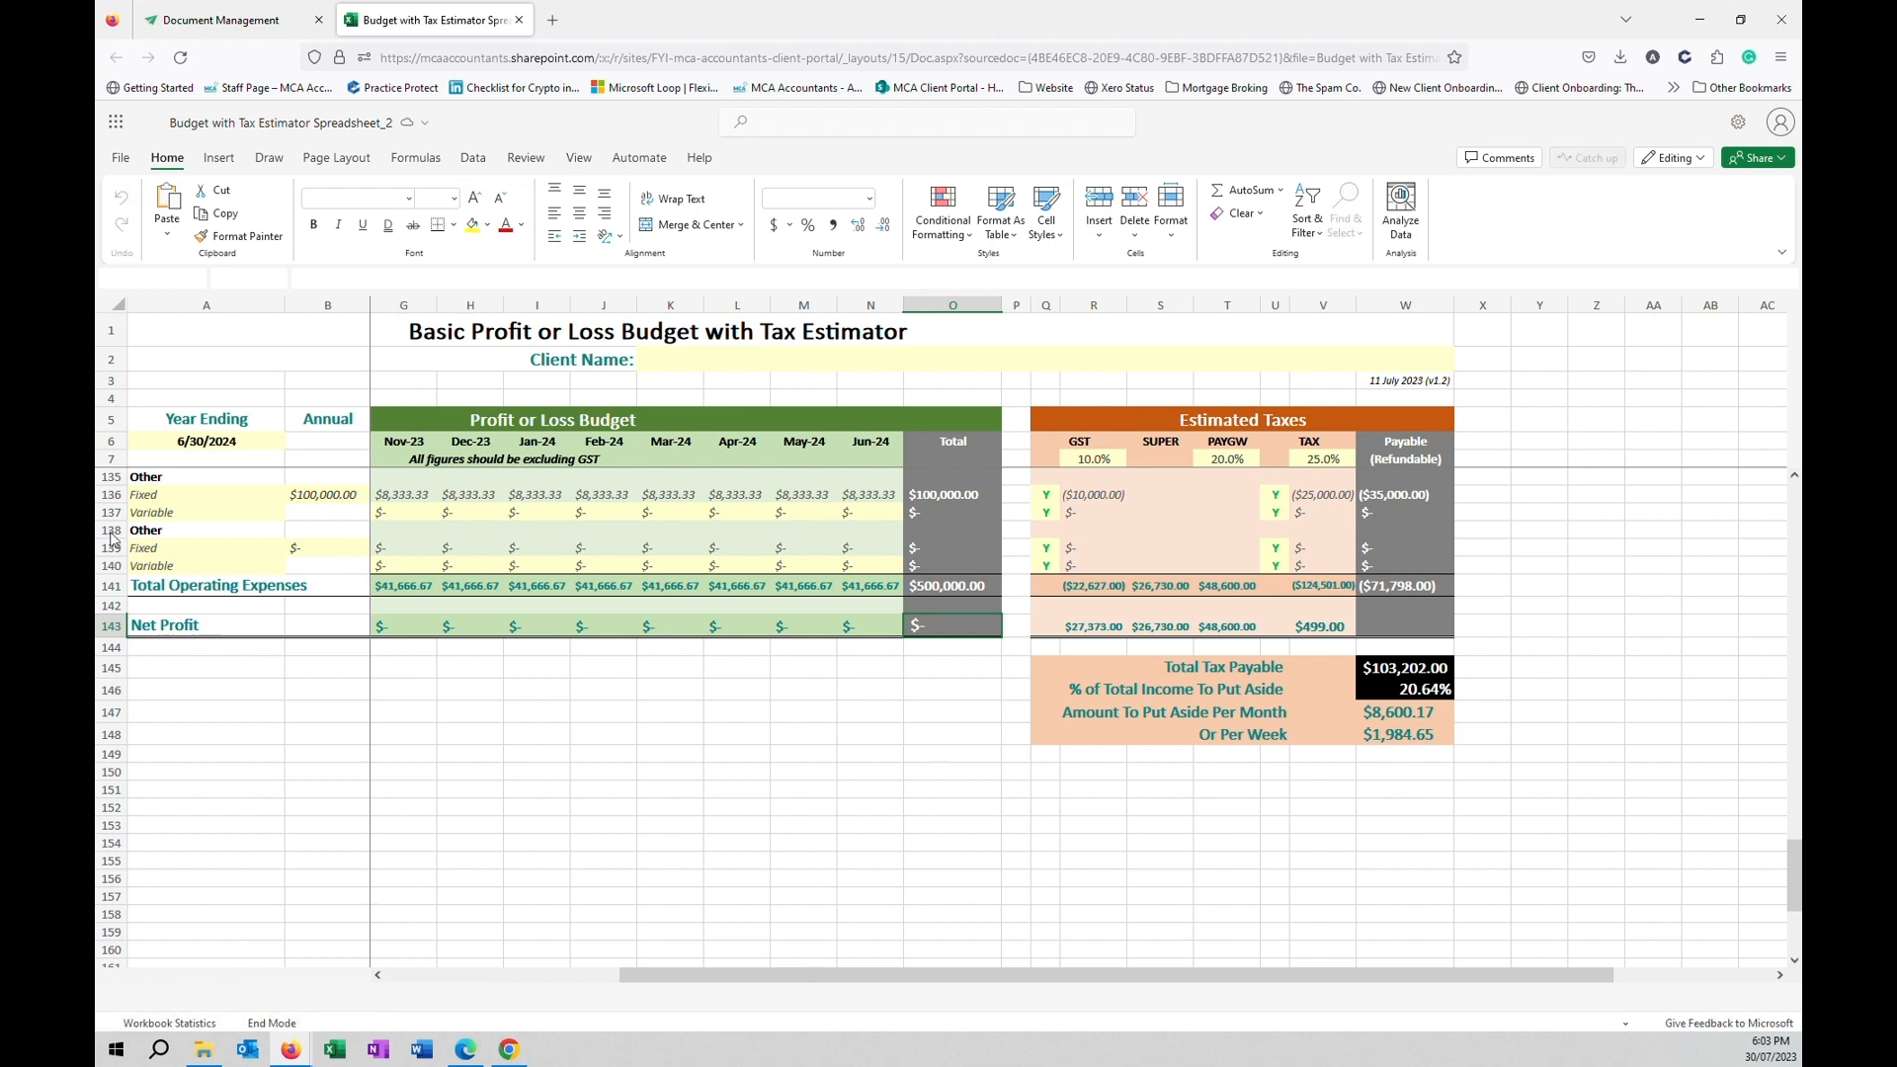
{"action": "left_click", "coordinate": [332, 543]}
{"action": "key", "text": "ctrl+Up"}
{"action": "key", "text": "ctrl+Up"}
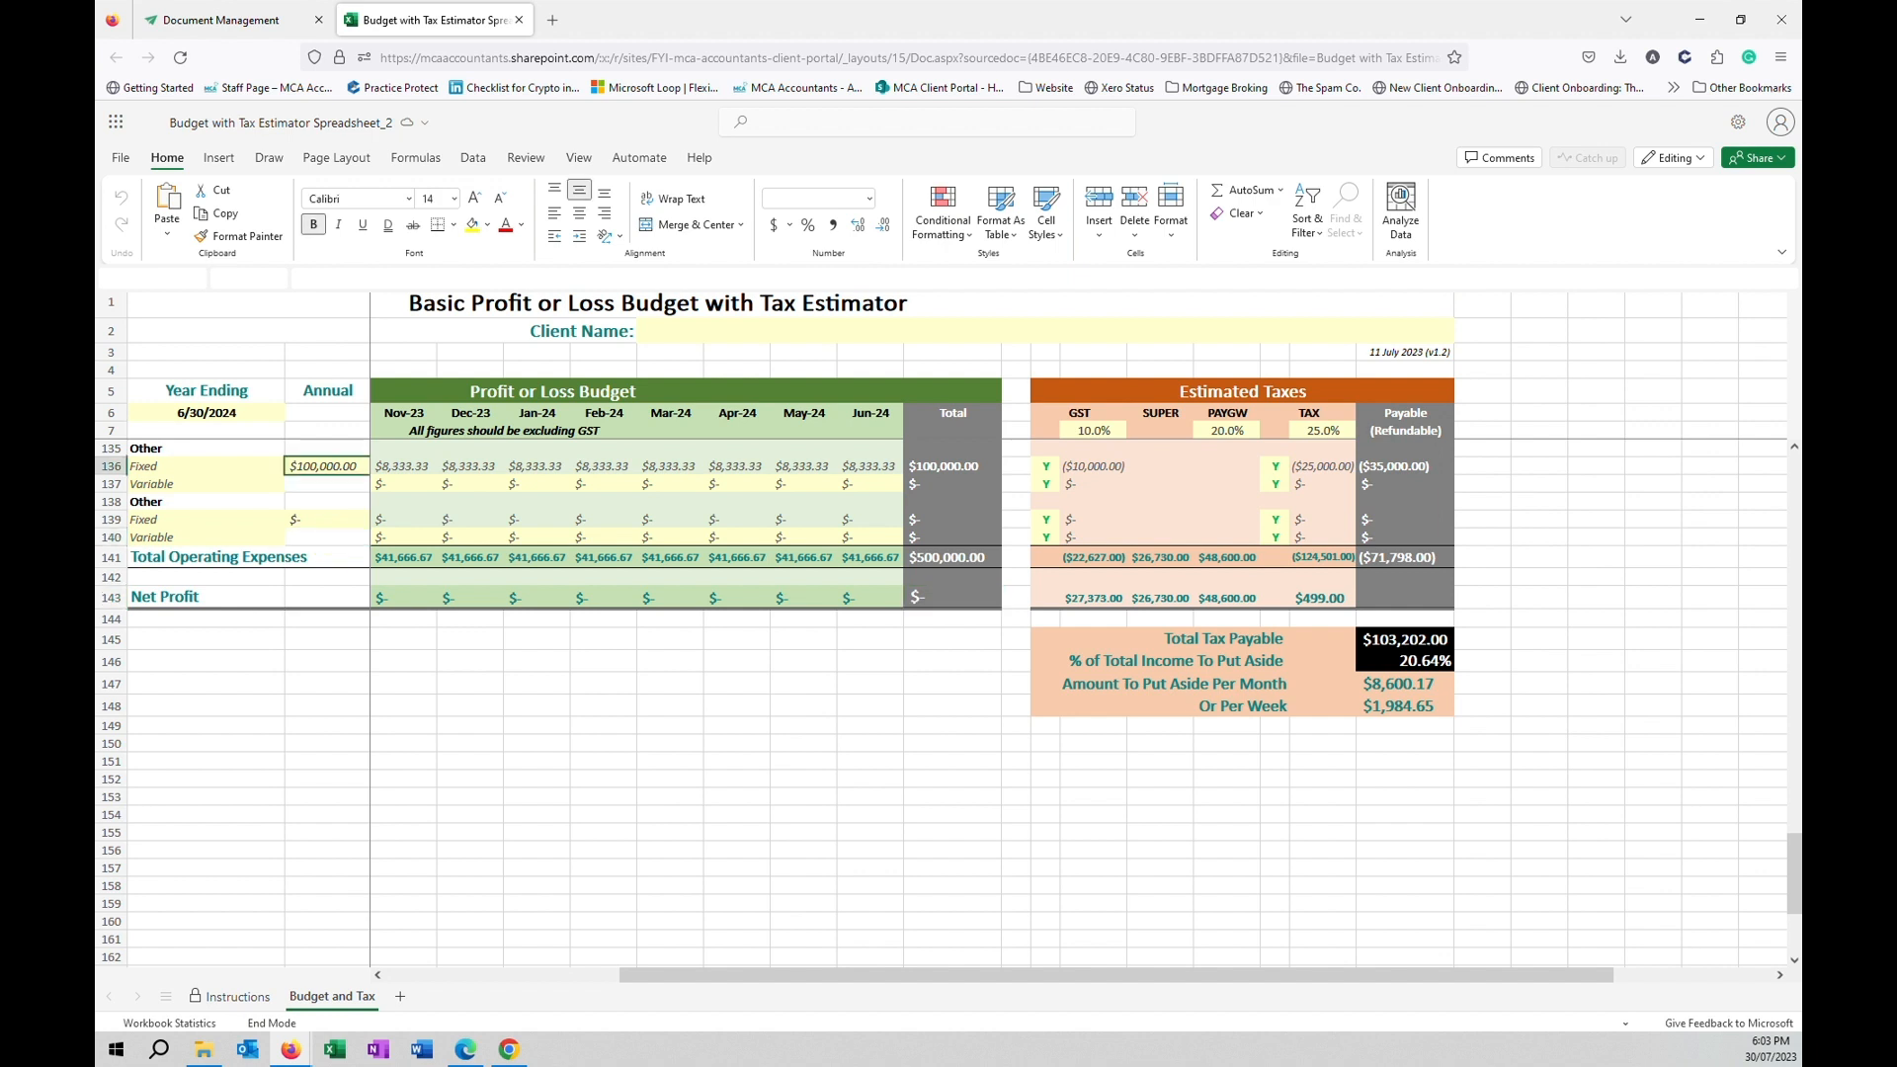
{"action": "scroll", "coordinate": [948, 593], "scroll_direction": "up", "scroll_amount": 1}
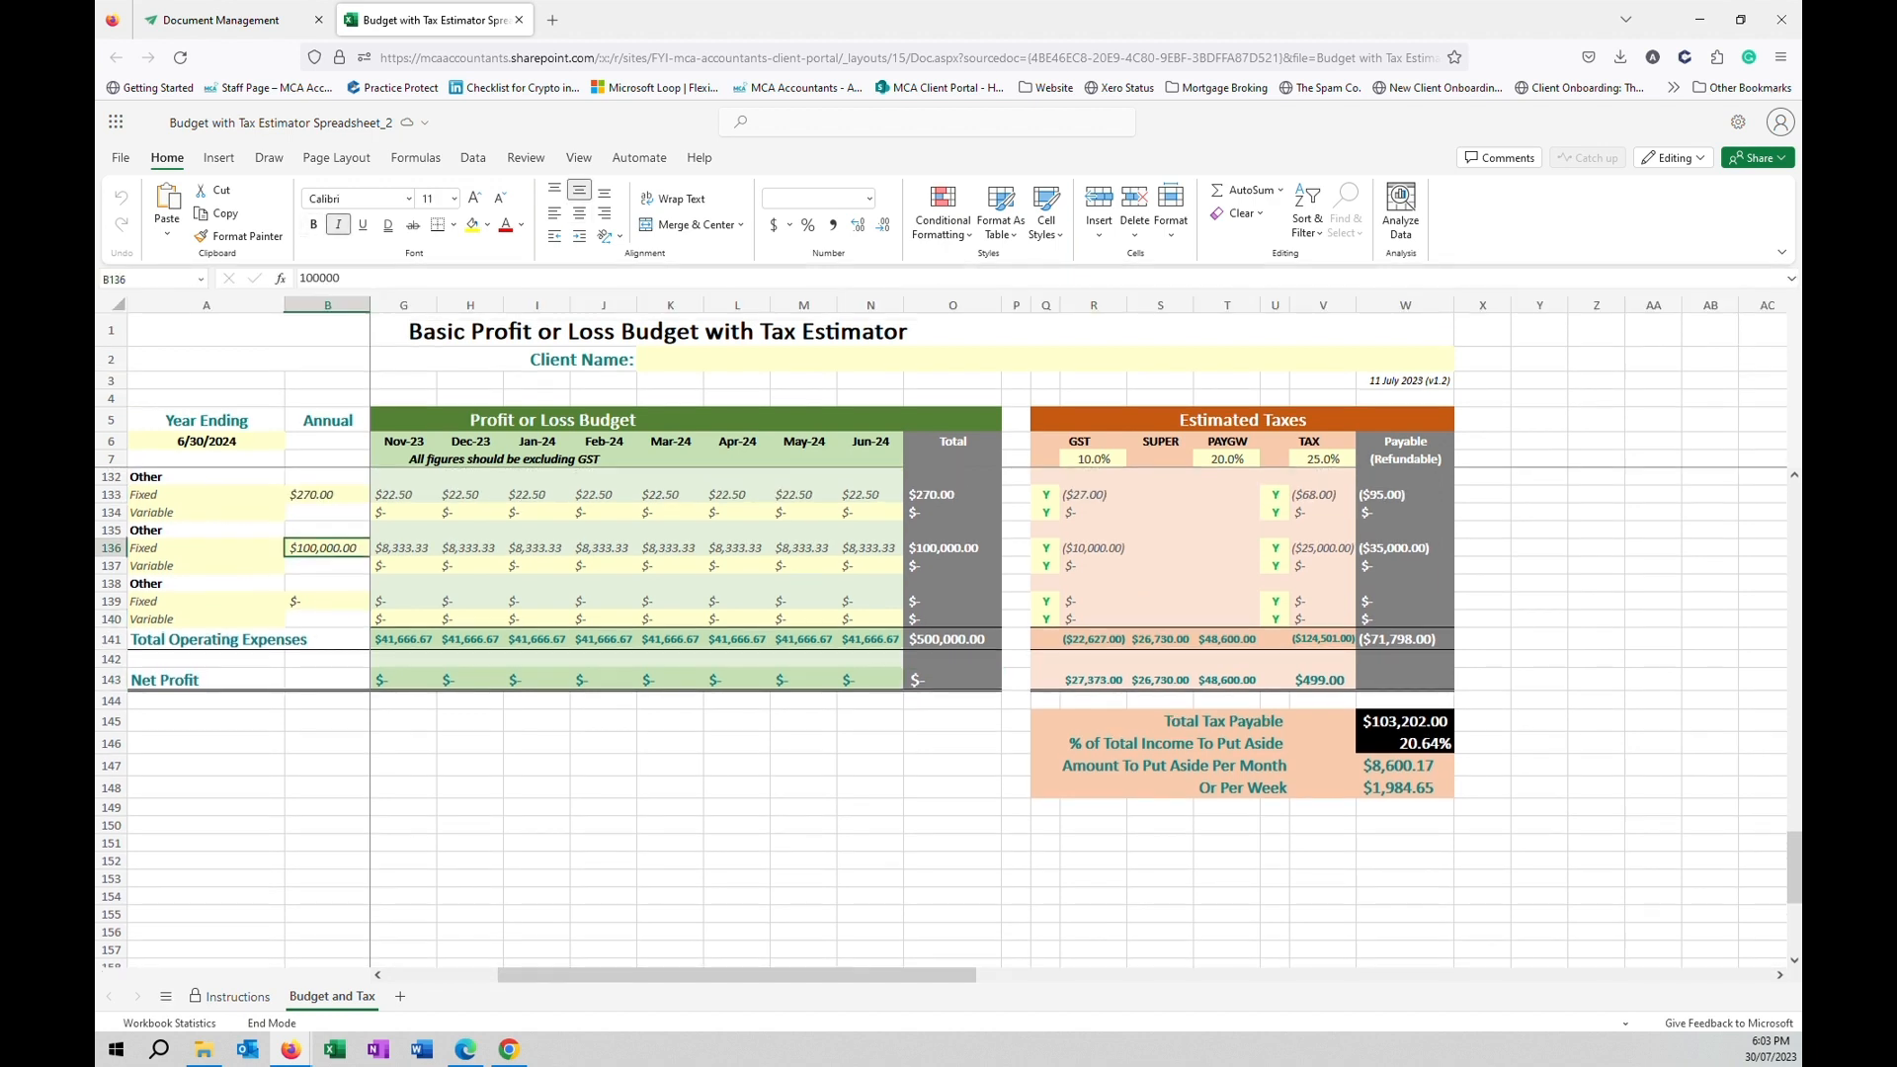
{"action": "type", "text": "100"}
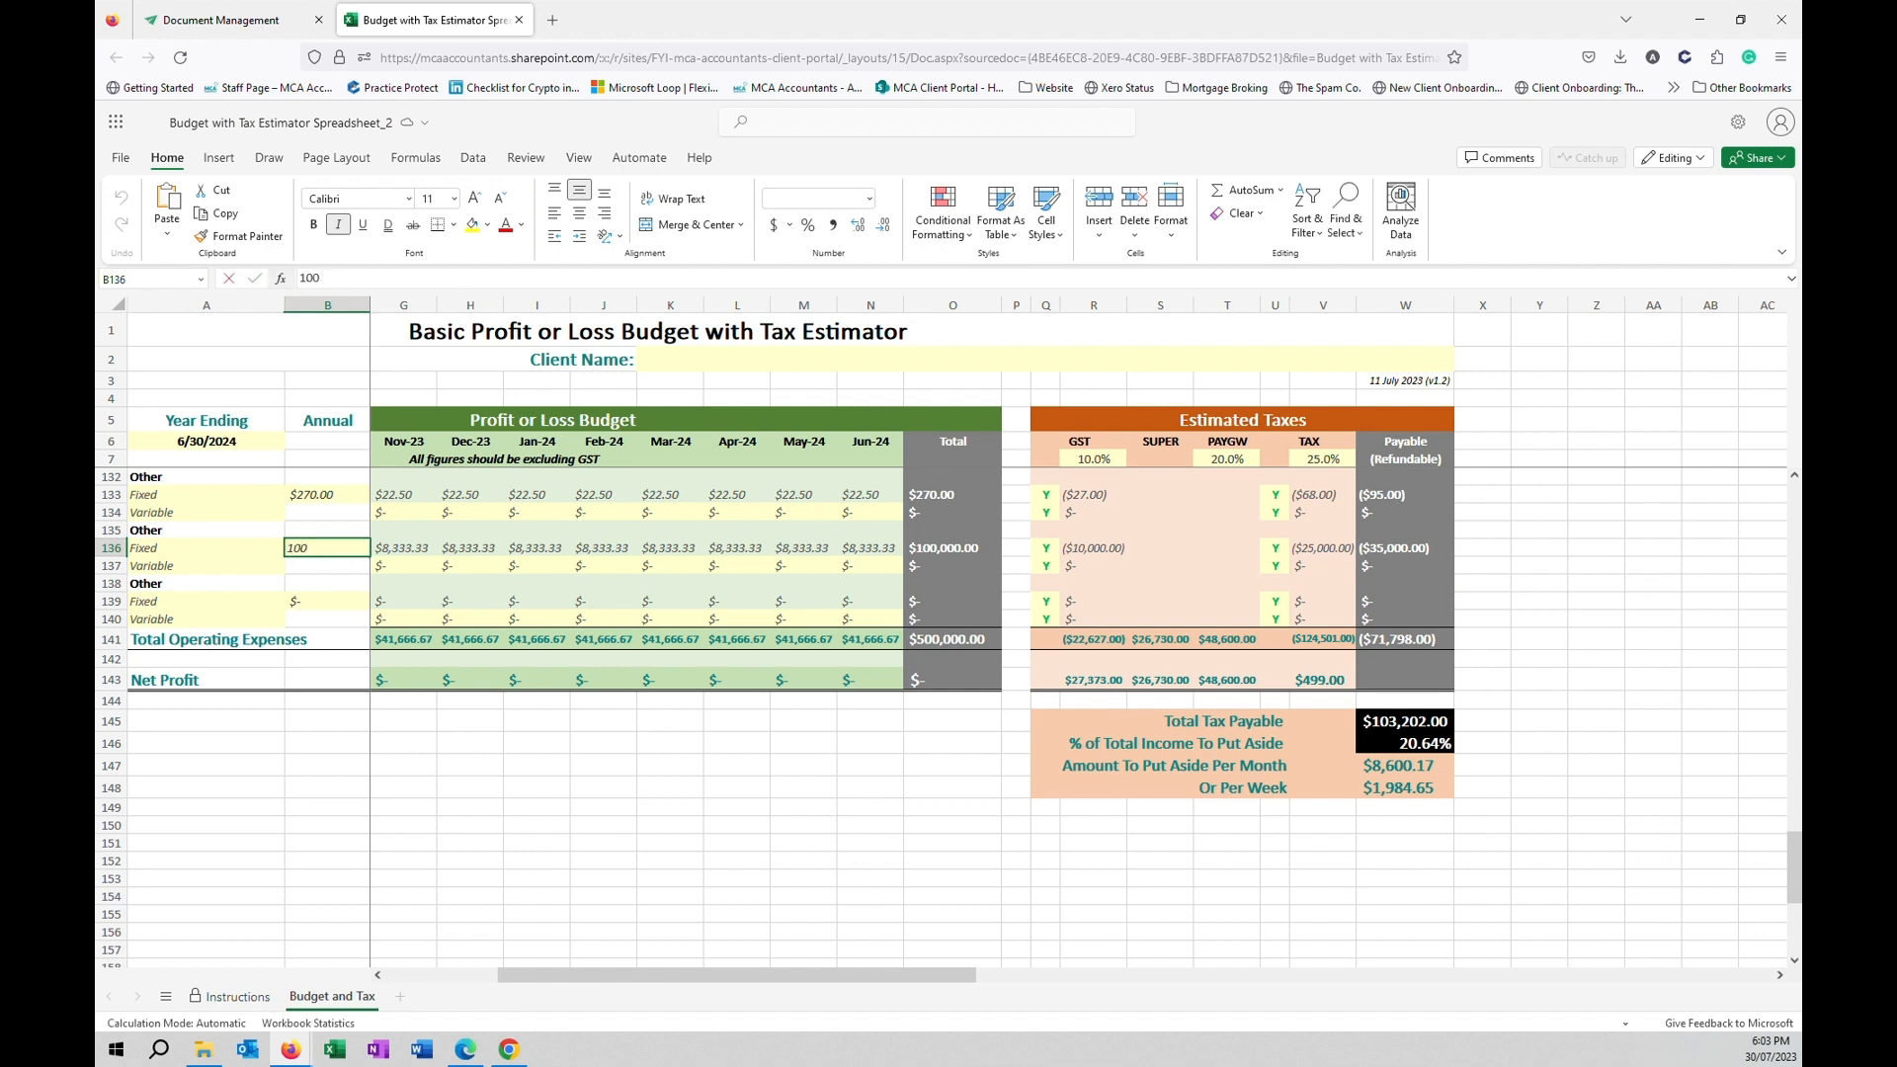
{"action": "type", "text": "0"}
{"action": "key", "text": "Return"}
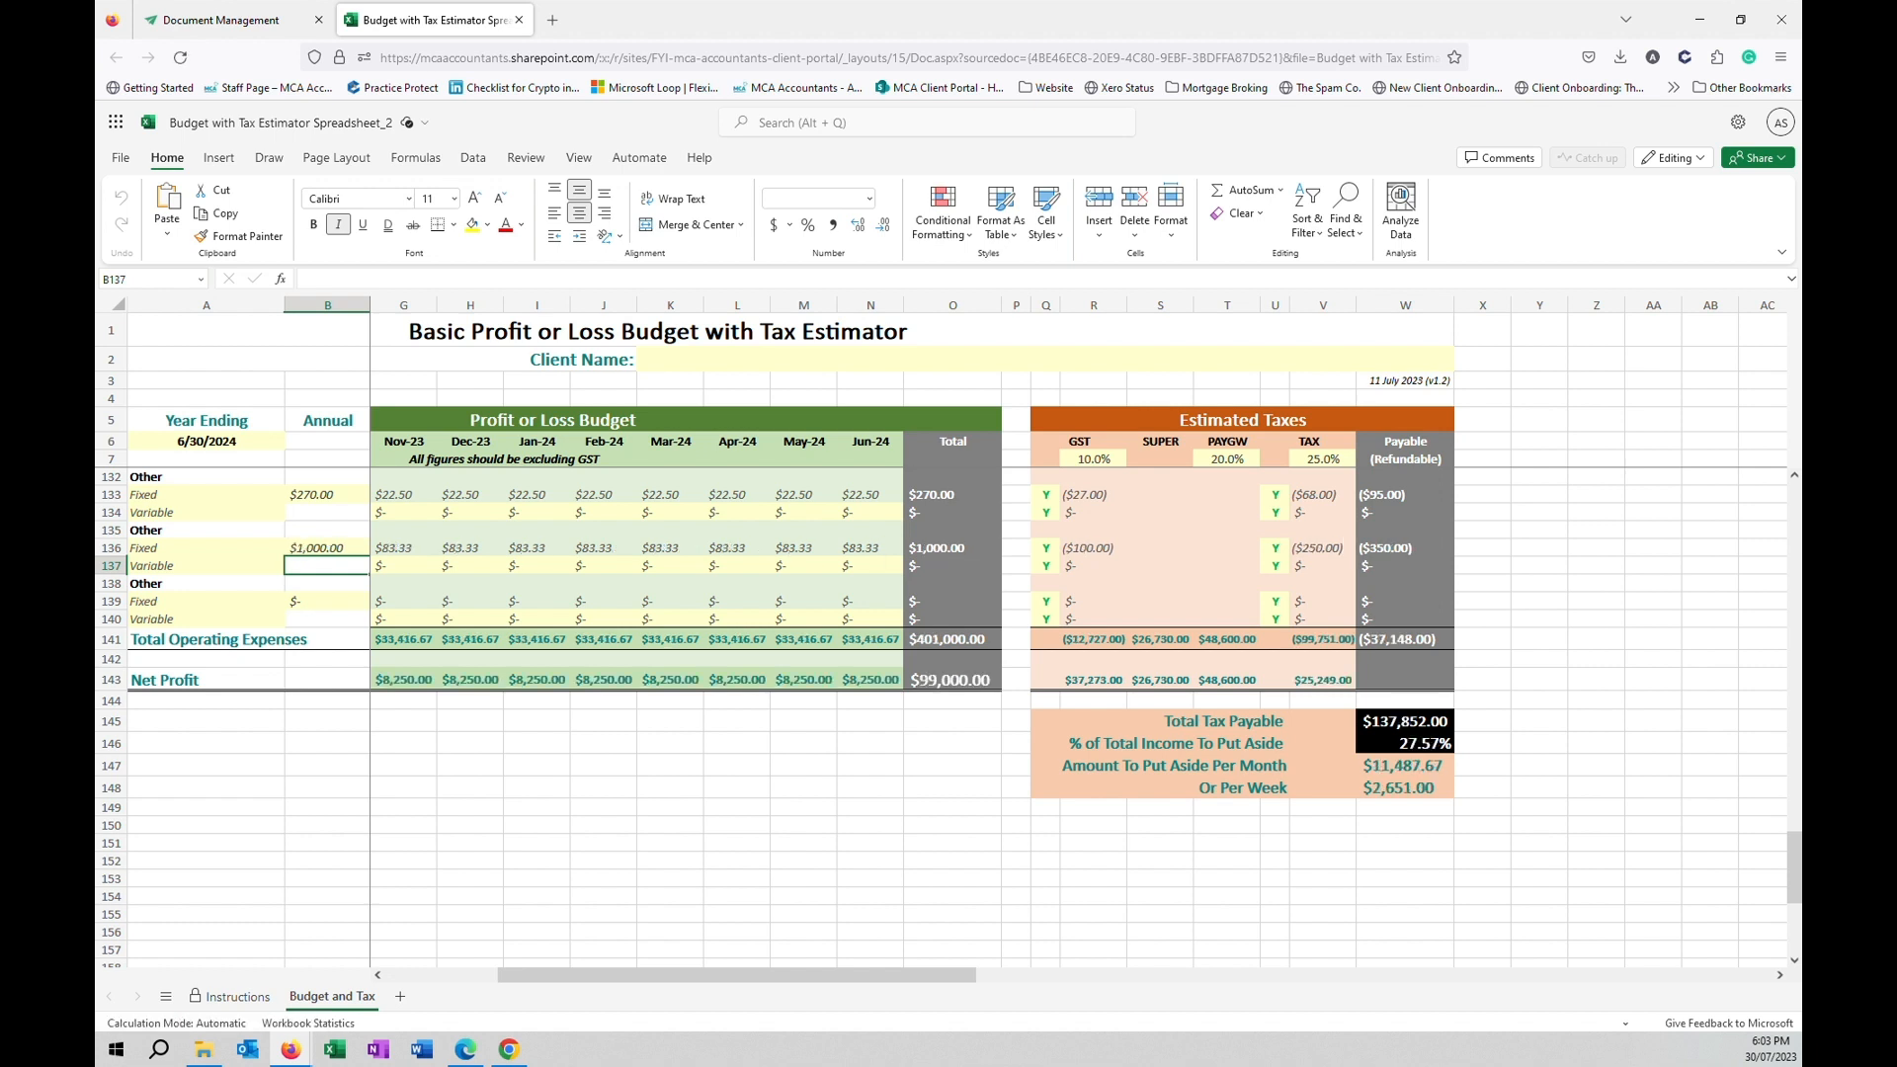
{"action": "left_click", "coordinate": [1699, 20]}
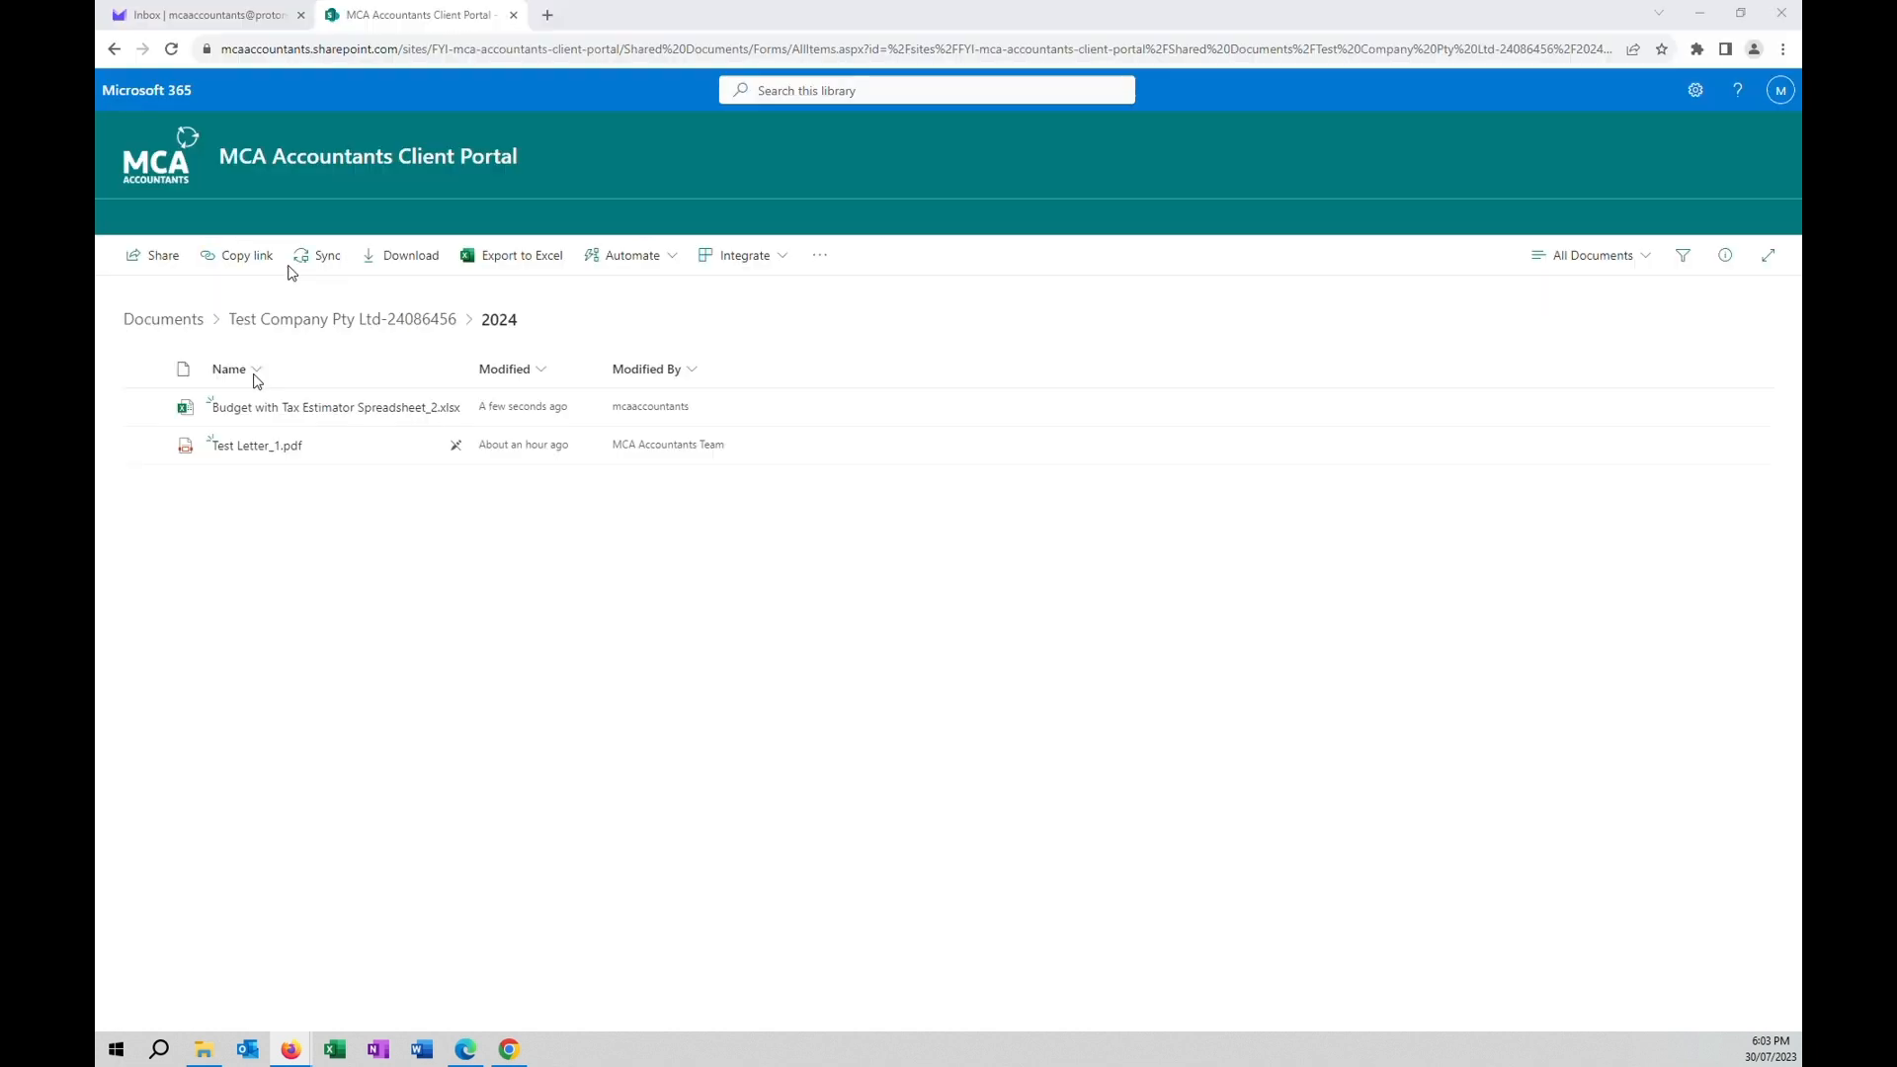
Refresh the 2024 library and open Budget with Tax Estimator Spreadsheet_2.xlsx.
{"action": "left_click", "coordinate": [175, 50]}
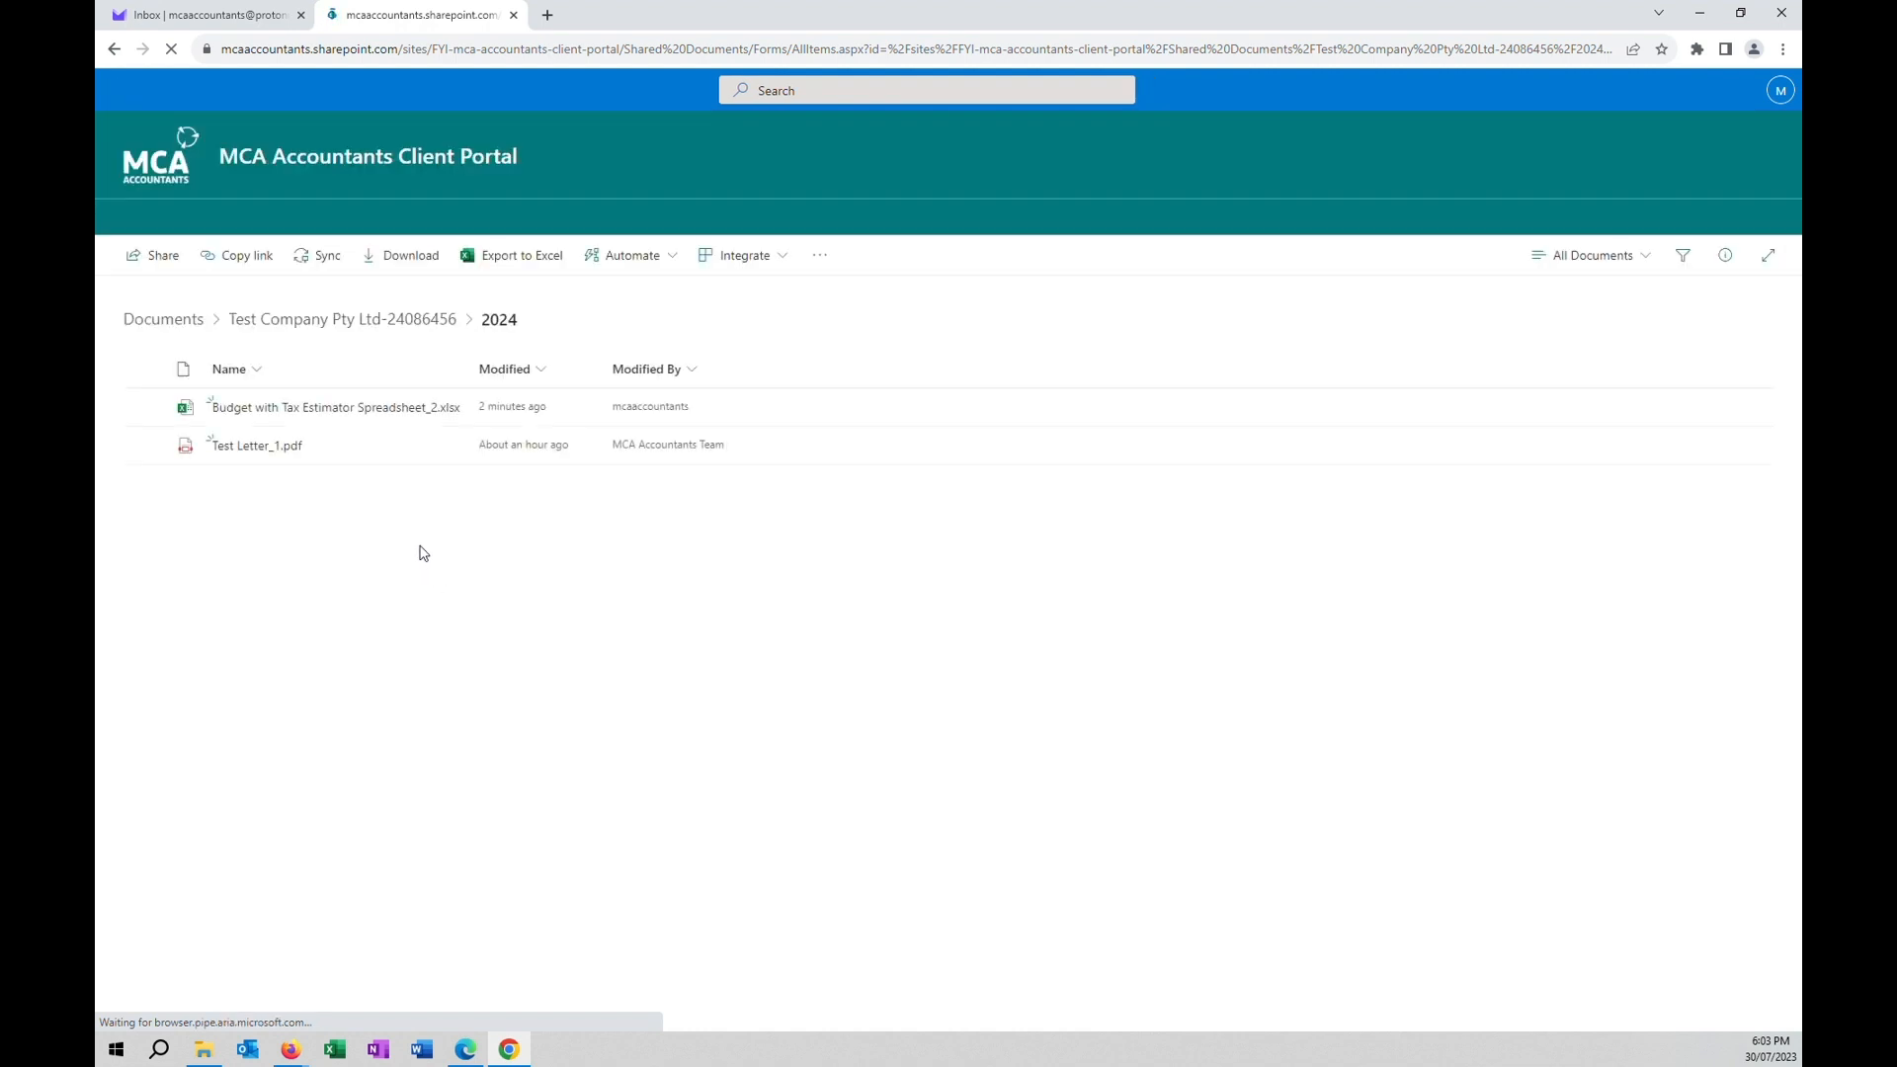
{"action": "left_click", "coordinate": [330, 415]}
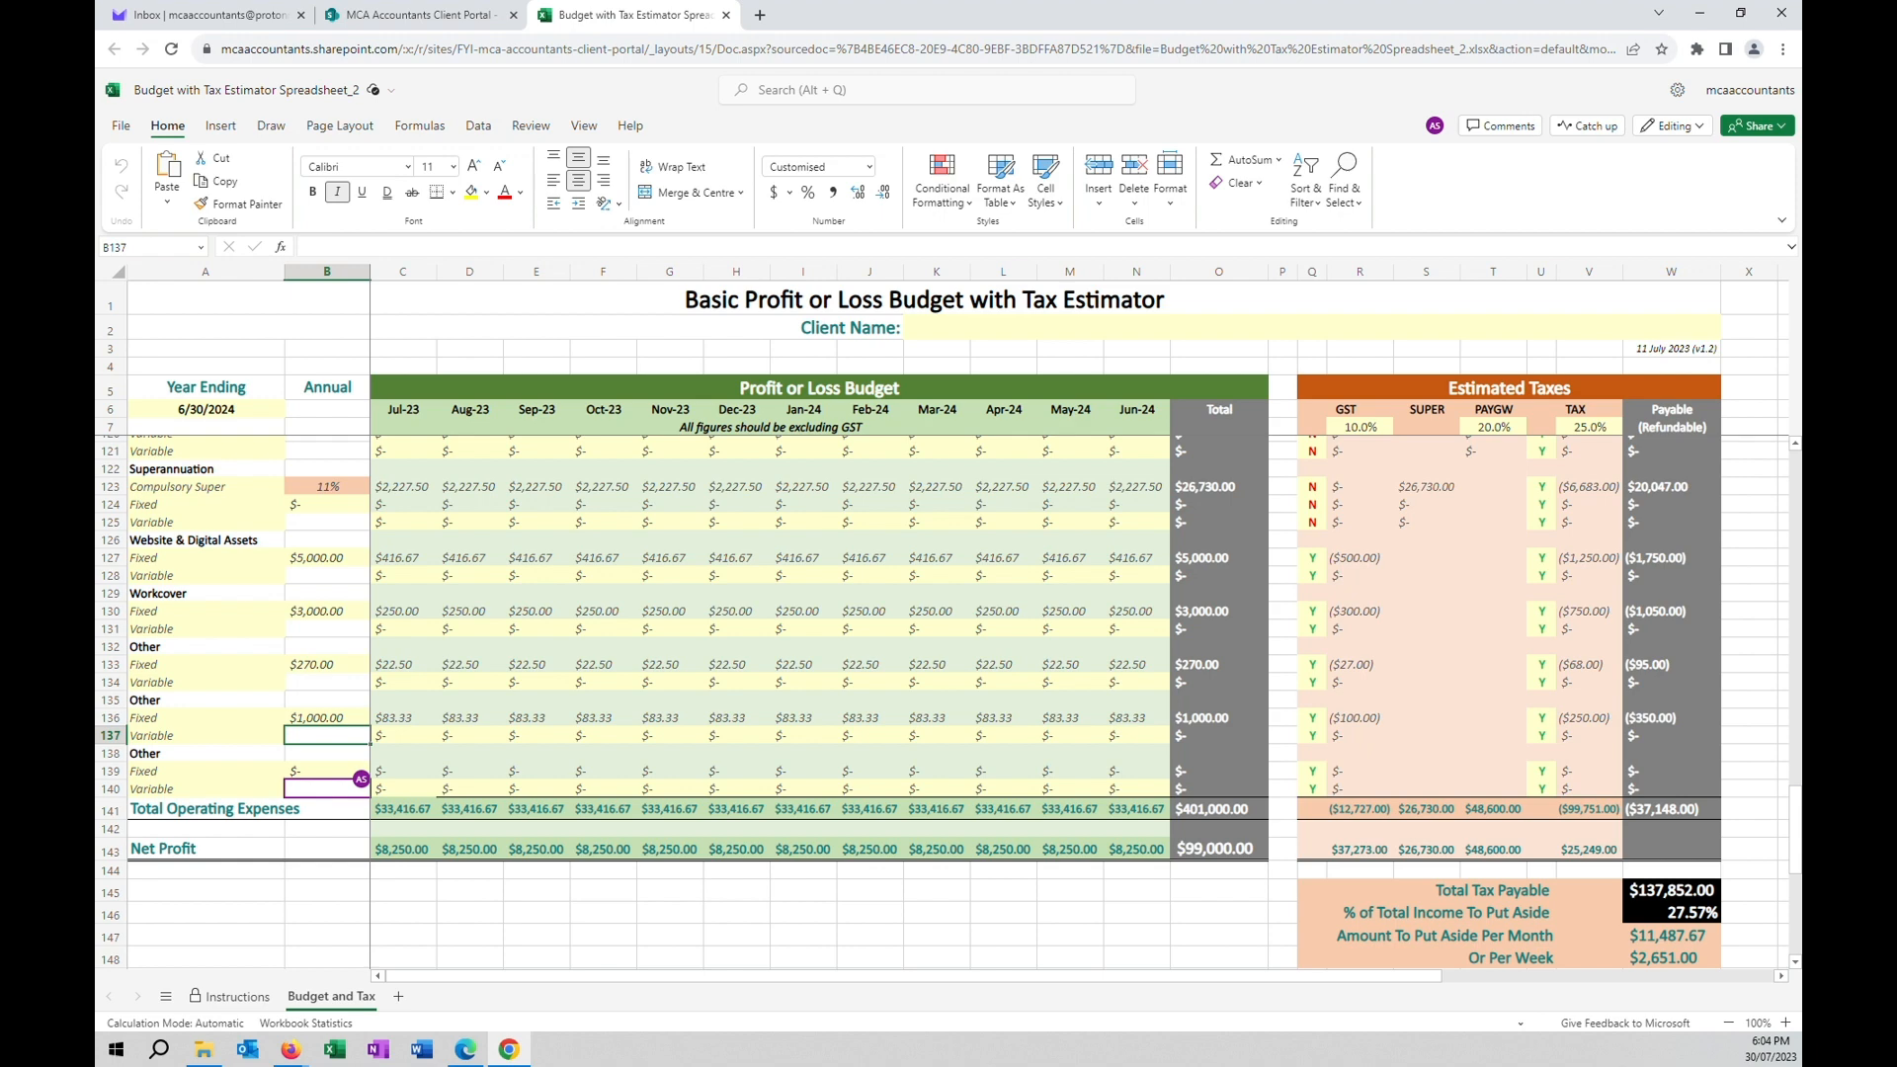
Close the spreadsheet tab and go to the MCA Accountants Client Portal home page.
{"action": "middle_click", "coordinate": [617, 22]}
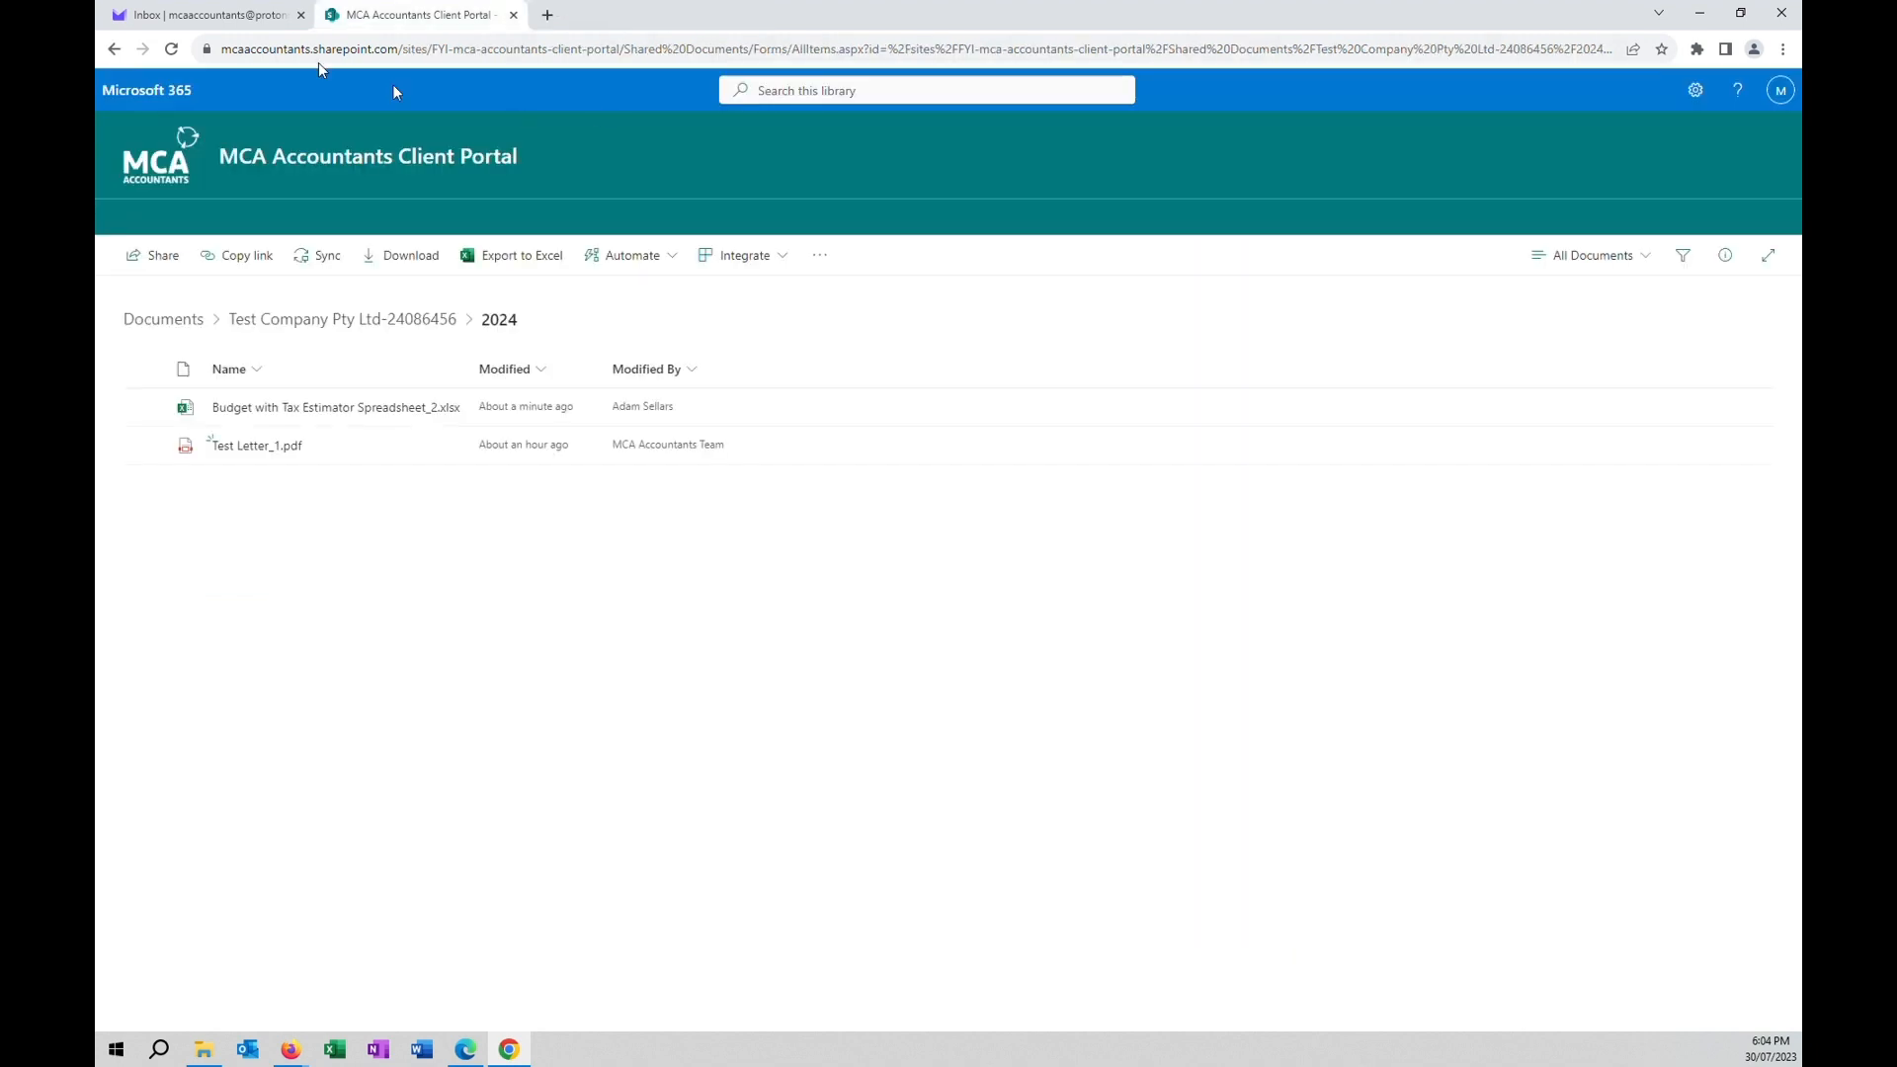
{"action": "left_click", "coordinate": [302, 149]}
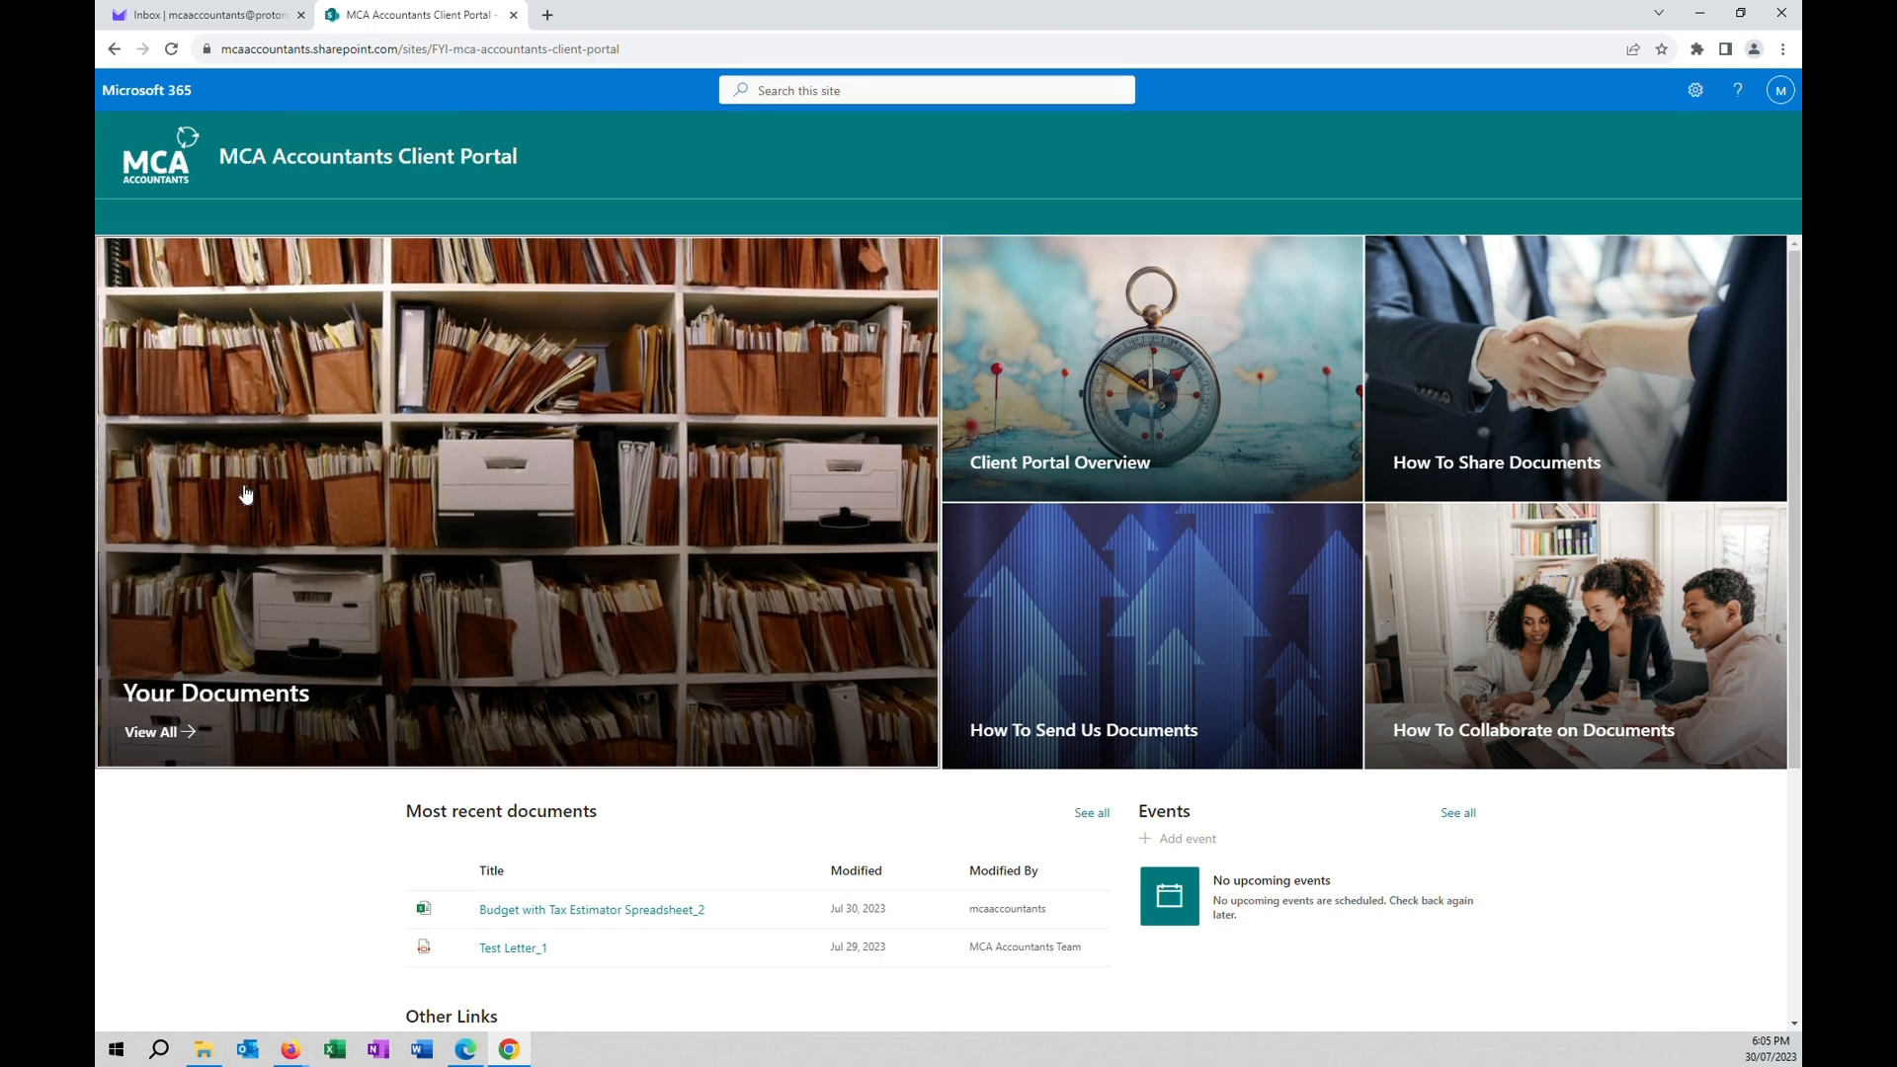
{"action": "left_click", "coordinate": [198, 14]}
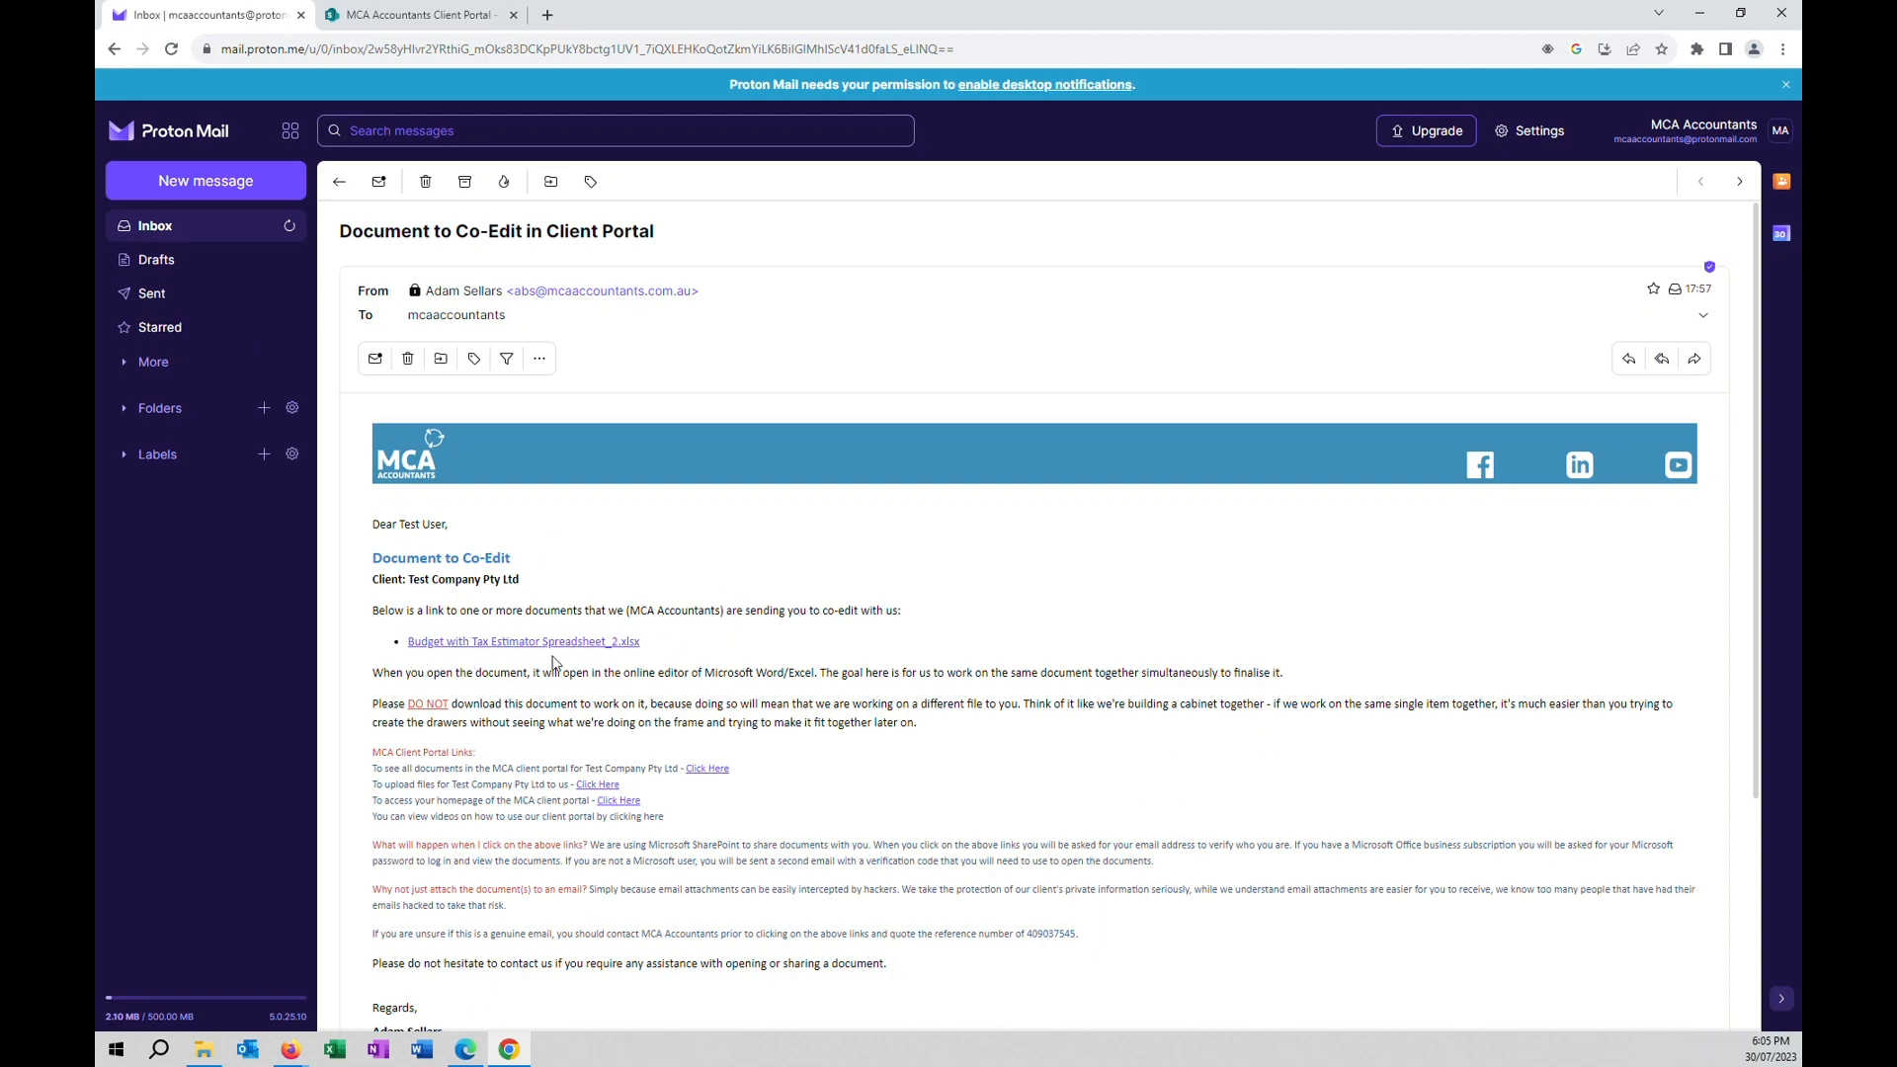
{"action": "left_click", "coordinate": [415, 14]}
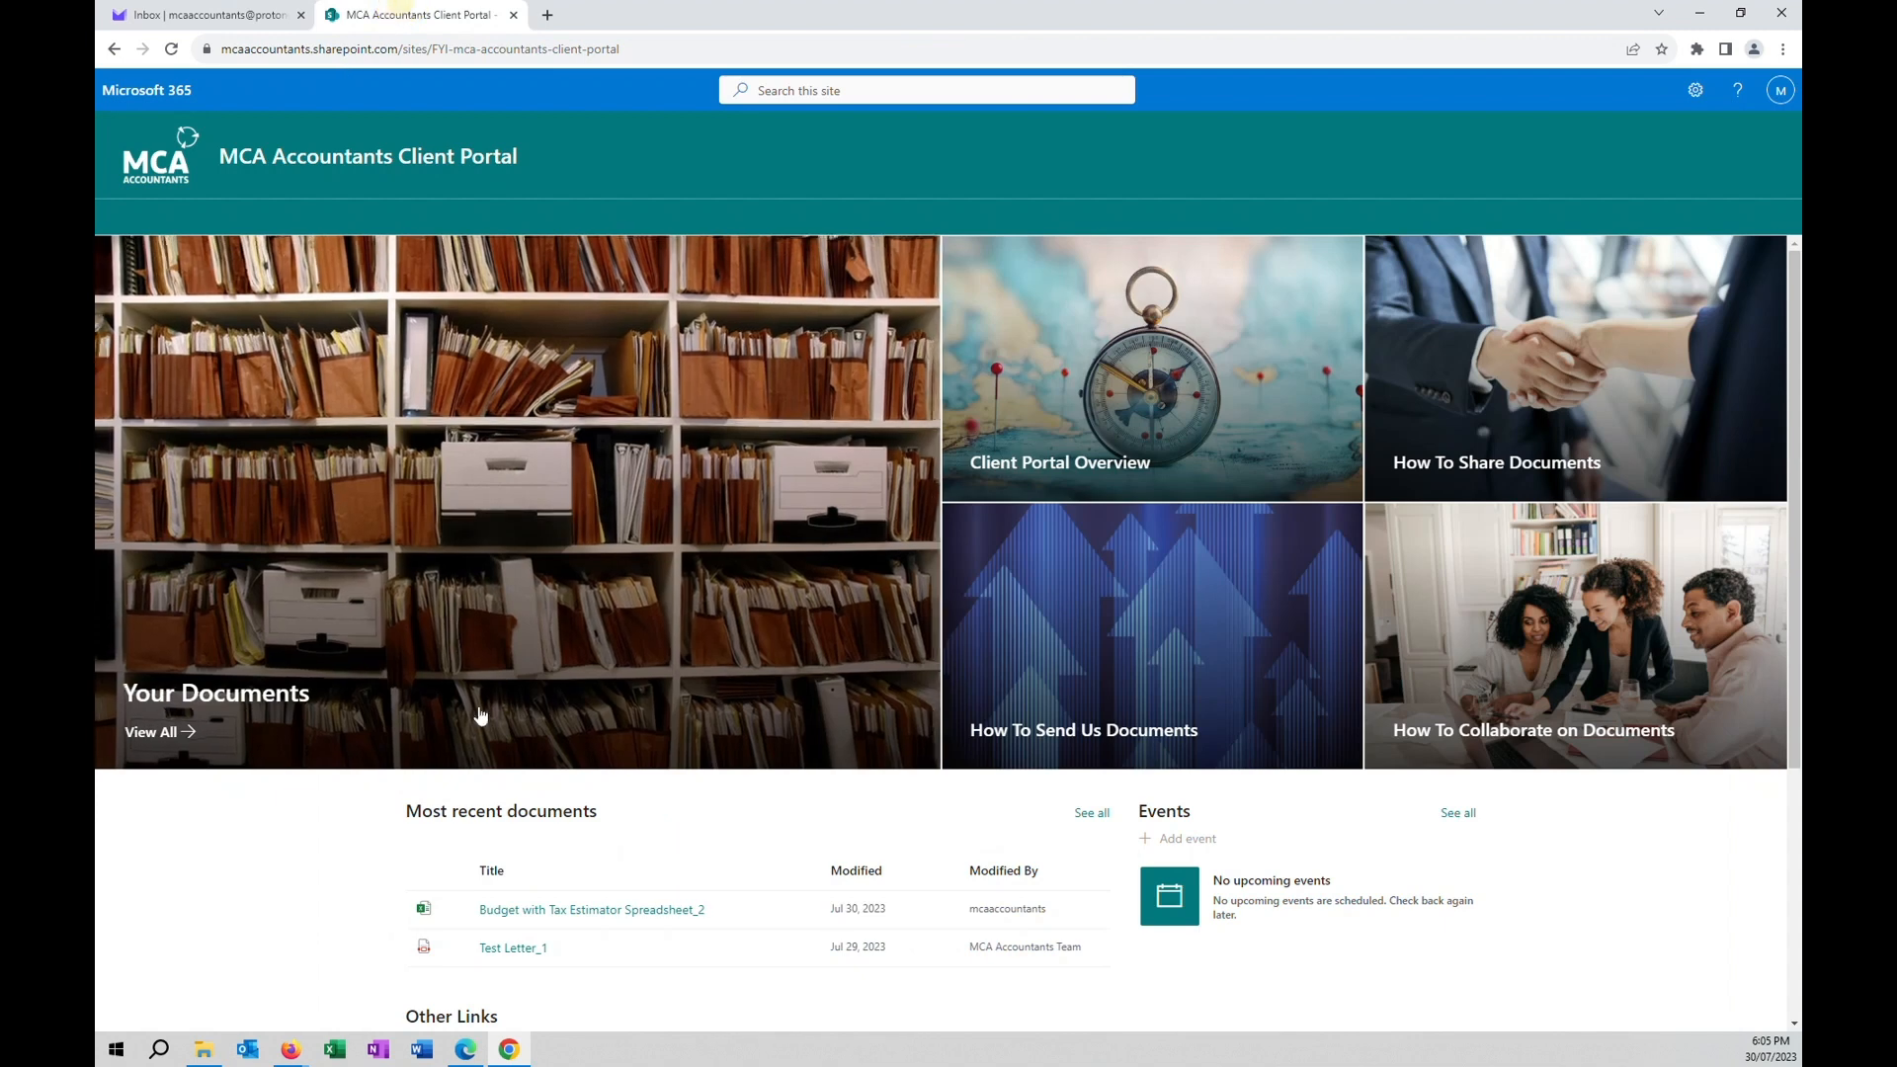